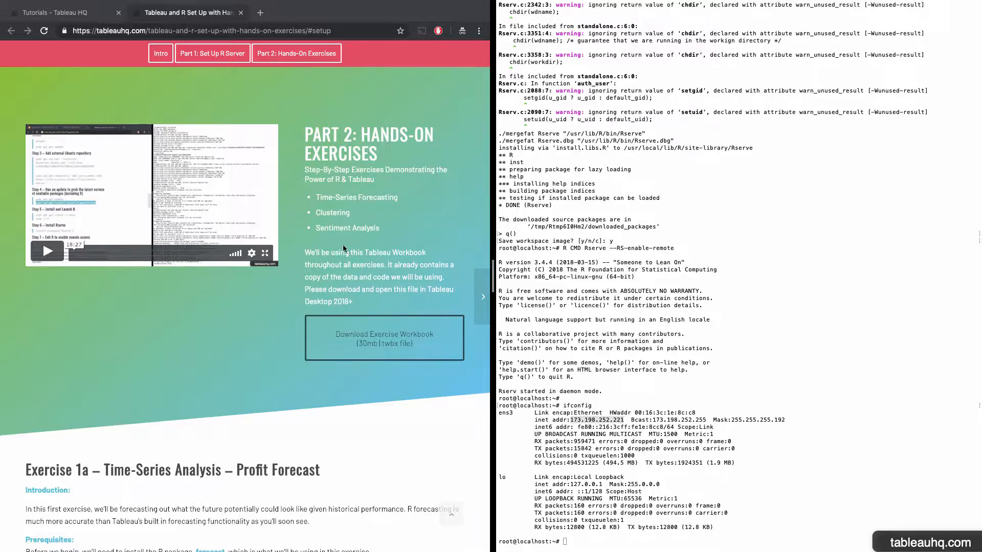
- Review the Part 2 hands-on exercises page, including the Exercise 1a and 1b prerequisites and forecast calculations
{"action": "scroll", "coordinate": [343, 249], "scroll_direction": "down", "scroll_amount": 5}
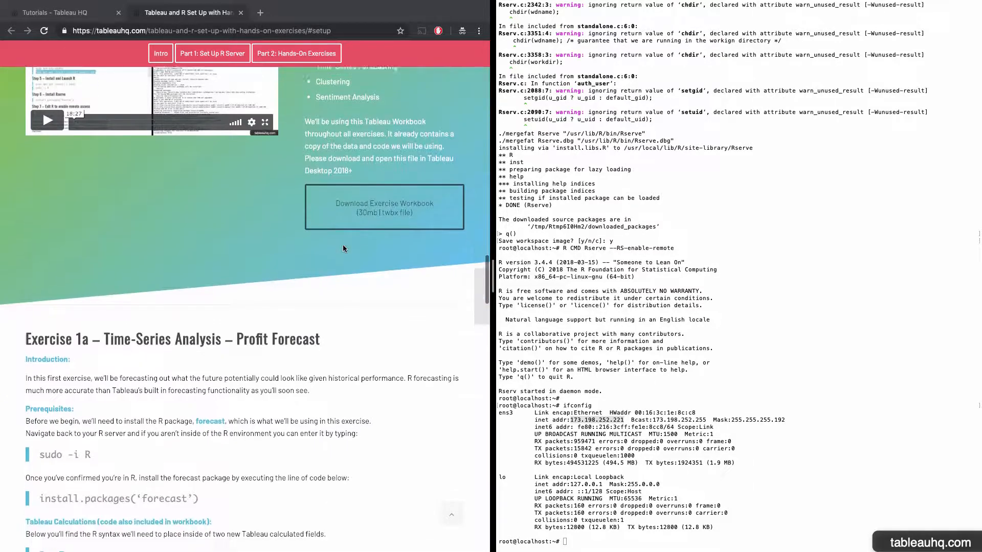
{"action": "scroll", "coordinate": [344, 249], "scroll_direction": "down", "scroll_amount": 3}
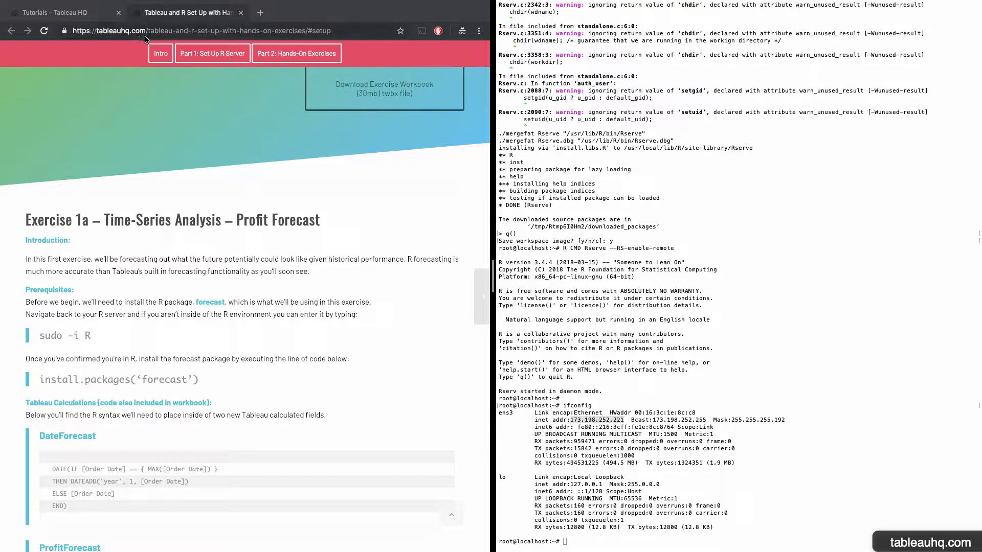
{"action": "left_click", "coordinate": [290, 57]}
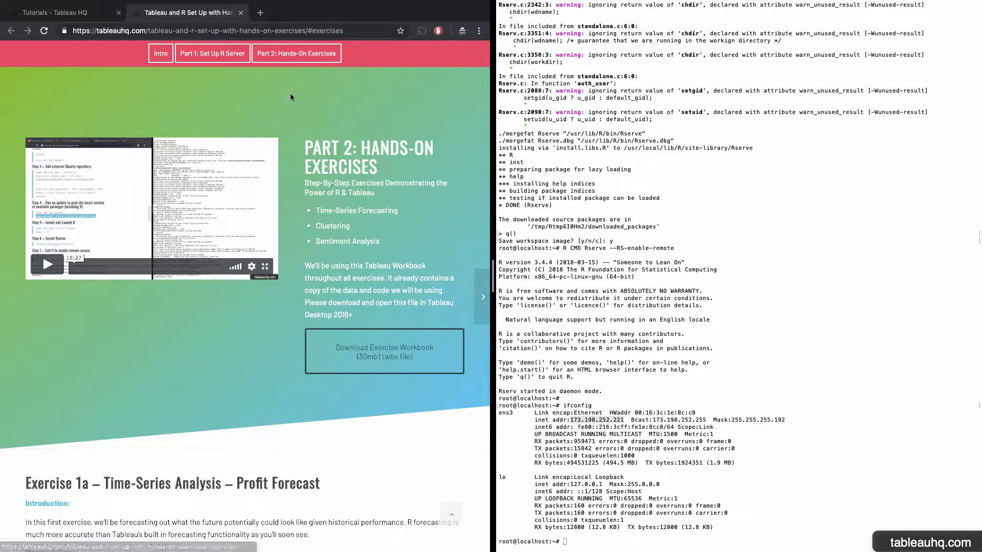
{"action": "scroll", "coordinate": [300, 97], "scroll_direction": "down", "scroll_amount": 1}
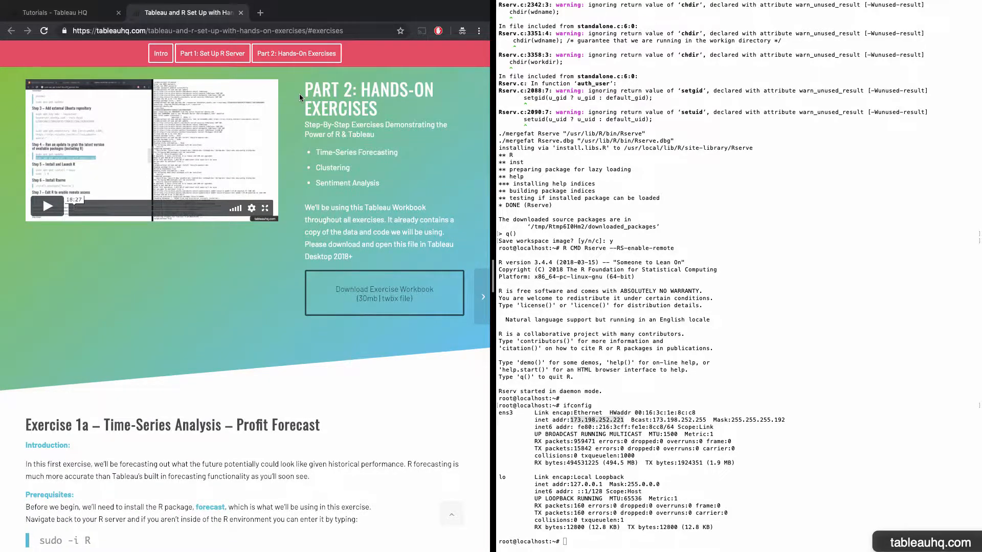
{"action": "scroll", "coordinate": [299, 94], "scroll_direction": "down", "scroll_amount": 3}
{"action": "scroll", "coordinate": [300, 94], "scroll_direction": "down", "scroll_amount": 4}
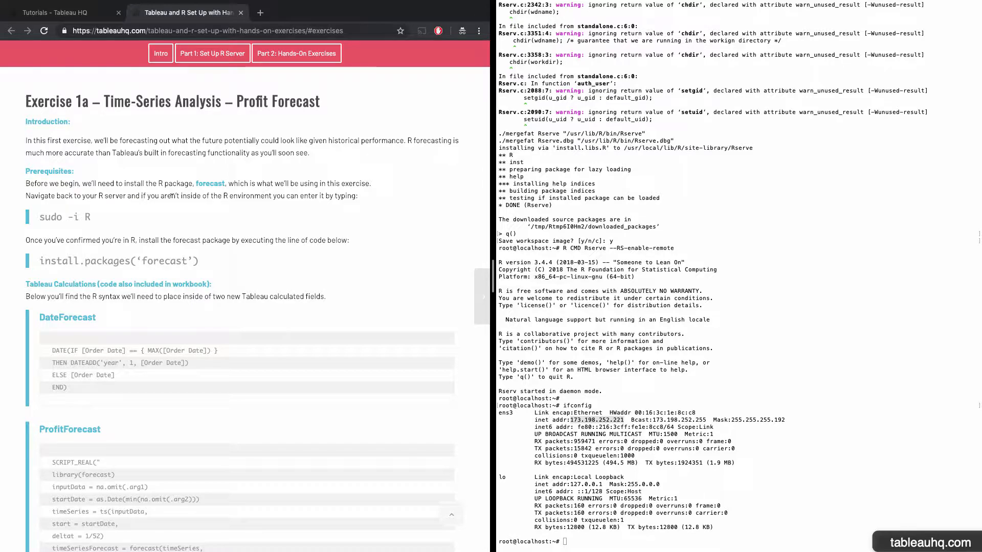
{"action": "scroll", "coordinate": [172, 197], "scroll_direction": "down", "scroll_amount": 3}
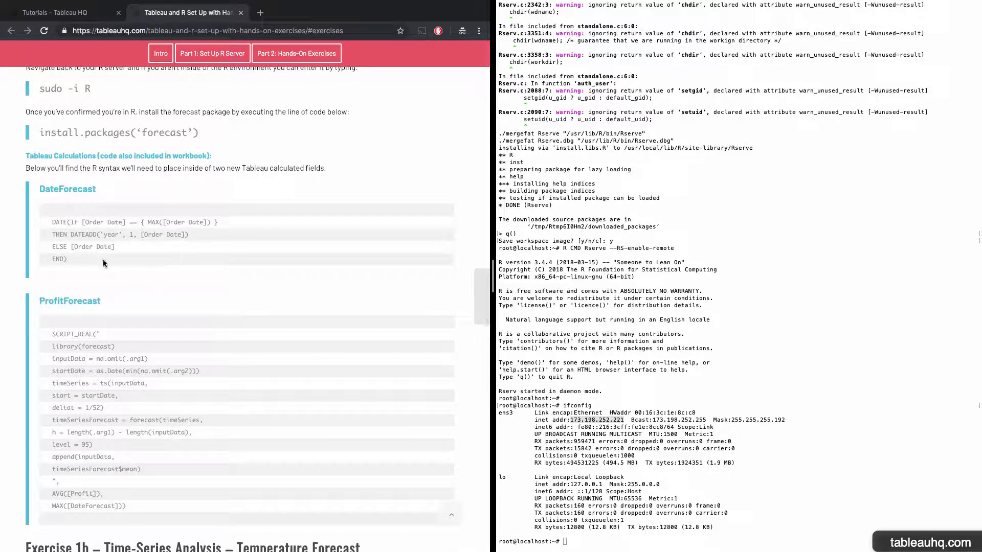
{"action": "scroll", "coordinate": [129, 327], "scroll_direction": "down", "scroll_amount": 8}
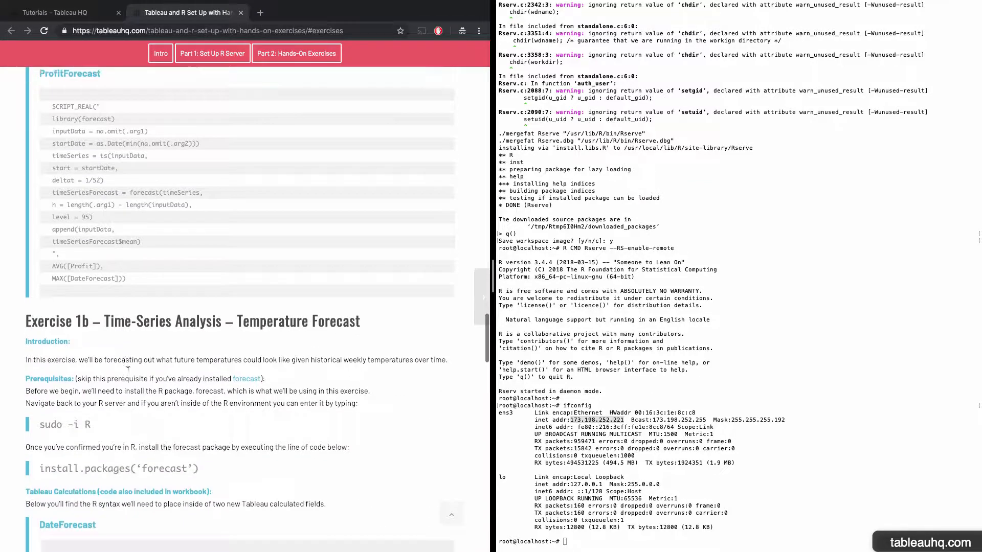
{"action": "scroll", "coordinate": [128, 369], "scroll_direction": "up", "scroll_amount": 6}
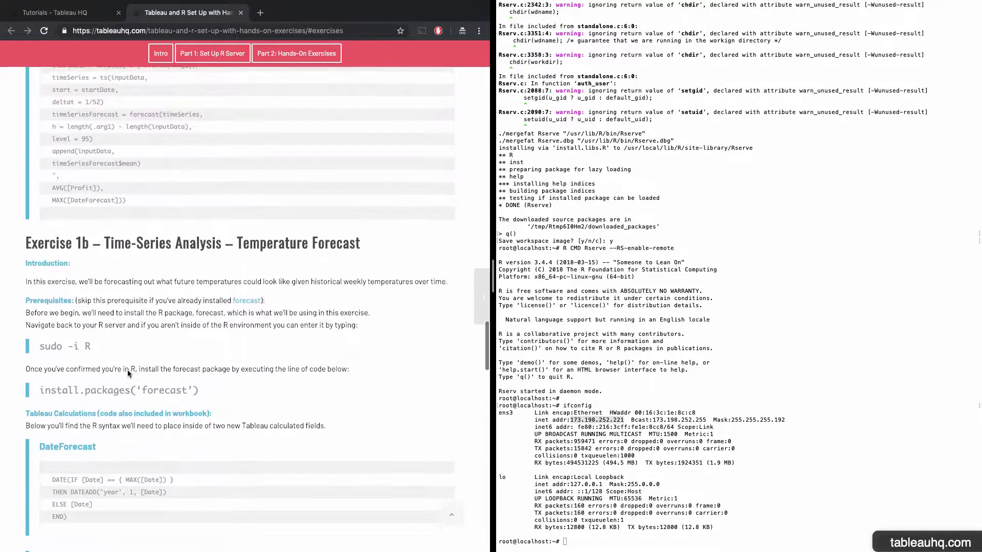
{"action": "scroll", "coordinate": [127, 369], "scroll_direction": "up", "scroll_amount": 15}
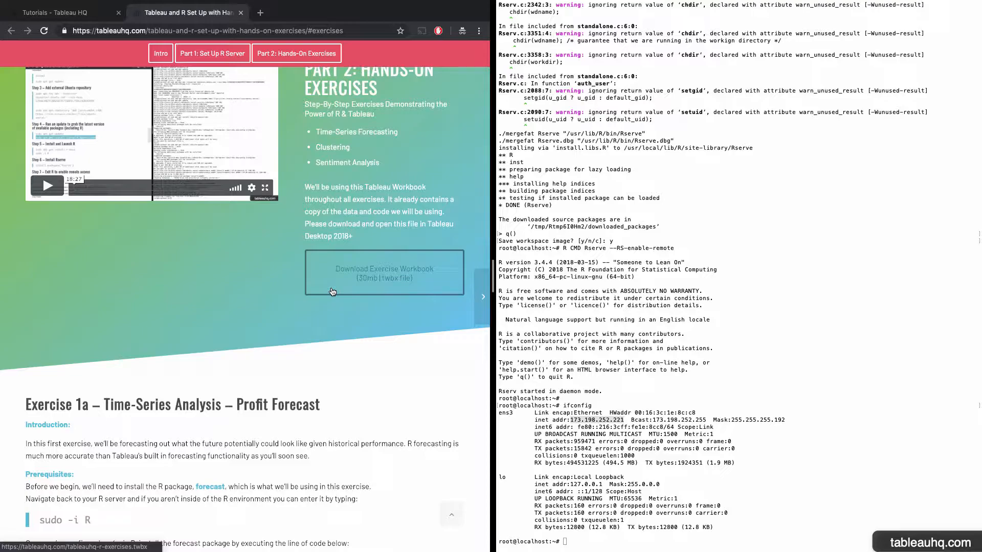
{"action": "scroll", "coordinate": [201, 343], "scroll_direction": "down", "scroll_amount": 20}
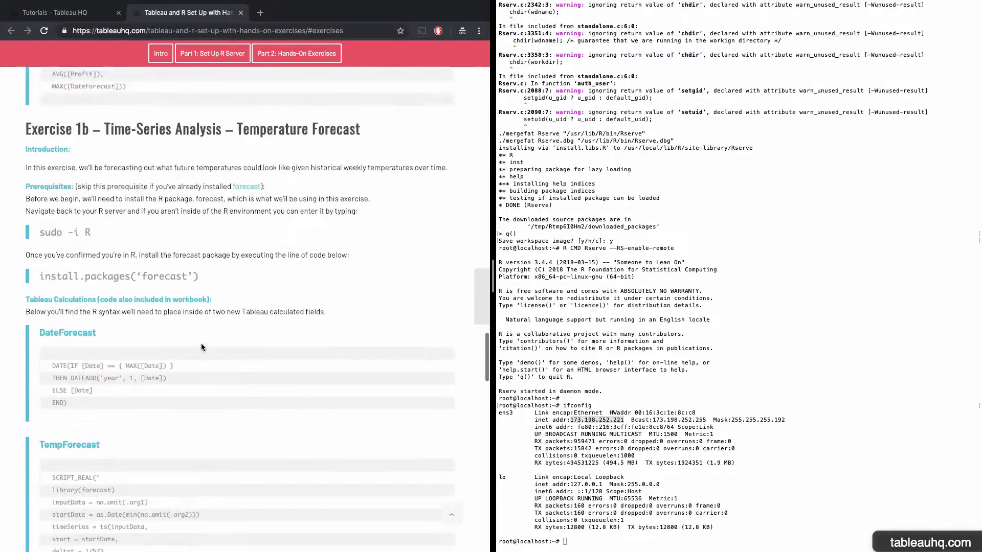
{"action": "scroll", "coordinate": [201, 343], "scroll_direction": "down", "scroll_amount": 10}
{"action": "scroll", "coordinate": [201, 343], "scroll_direction": "up", "scroll_amount": 20}
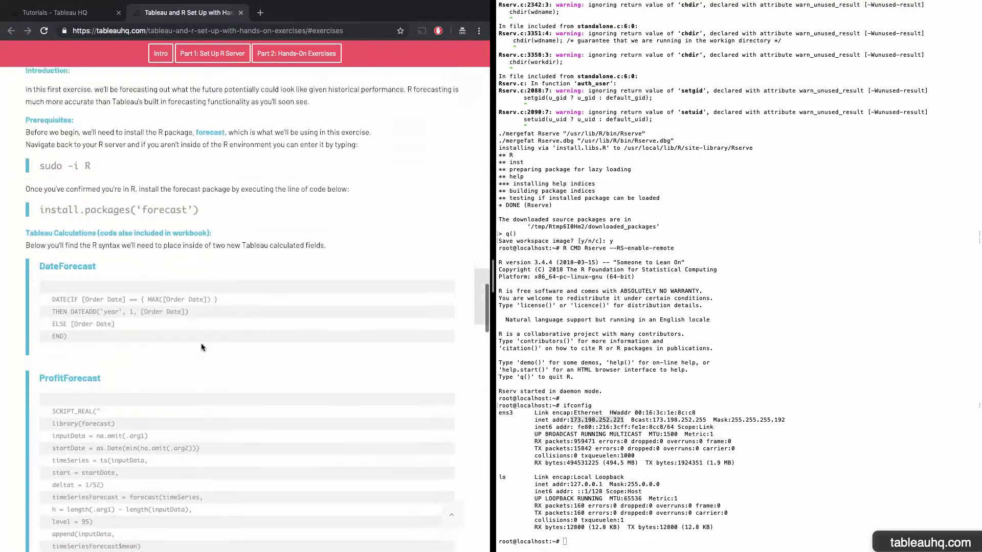
{"action": "scroll", "coordinate": [201, 344], "scroll_direction": "down", "scroll_amount": 5}
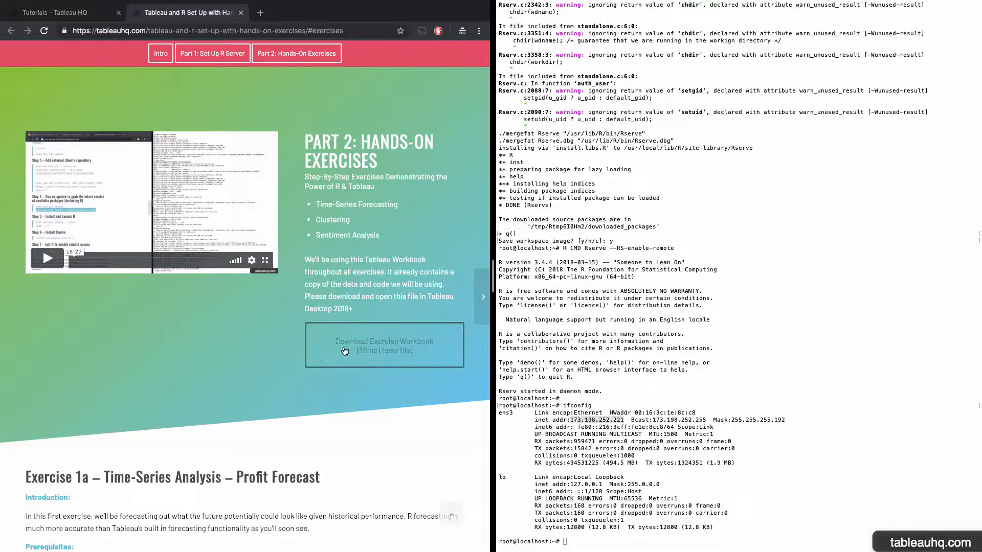
- Download the exercise workbook, open its Ex1a - Profit Forecast worksheet in Tableau, and enlarge the data source list
{"action": "left_click", "coordinate": [371, 350]}
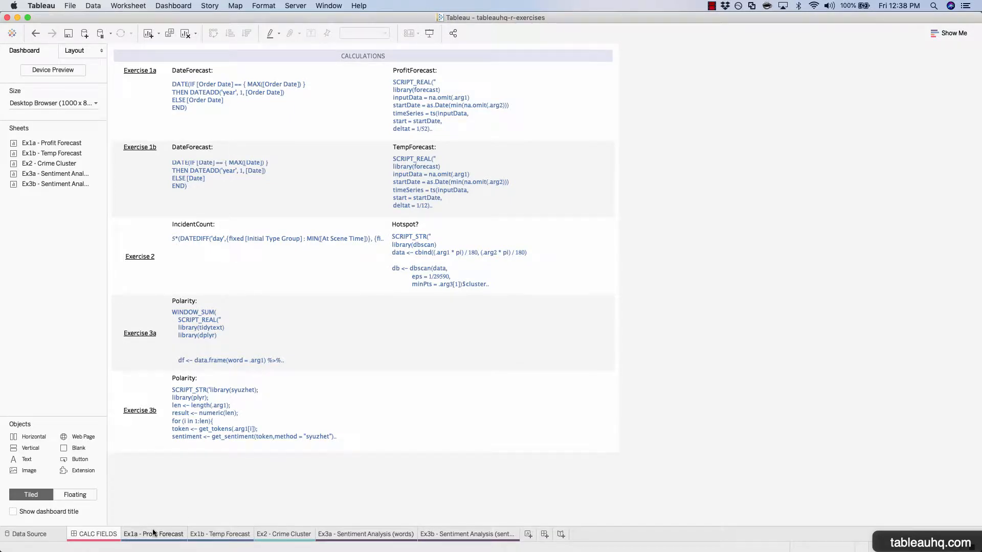
{"action": "mouse_move", "coordinate": [153, 529]}
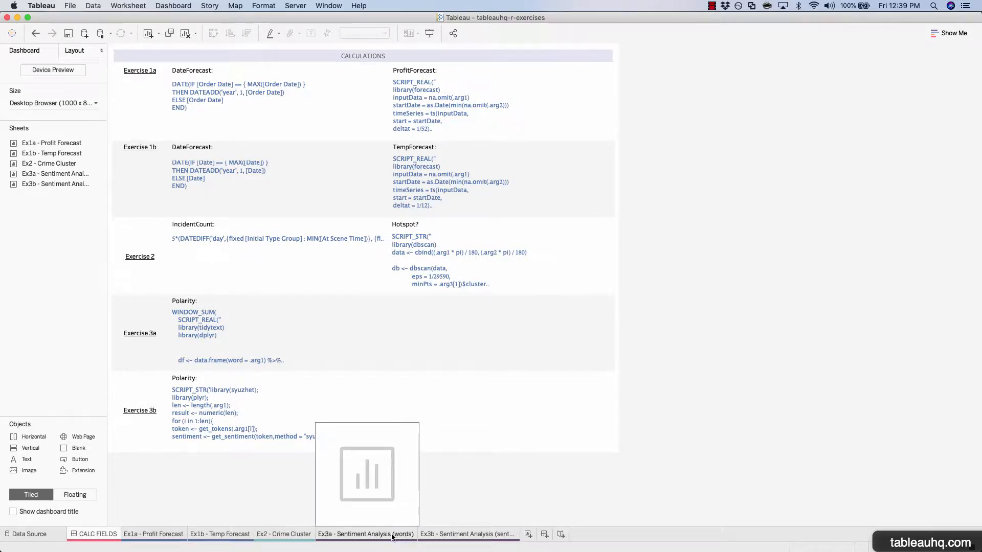
{"action": "left_click", "coordinate": [158, 535]}
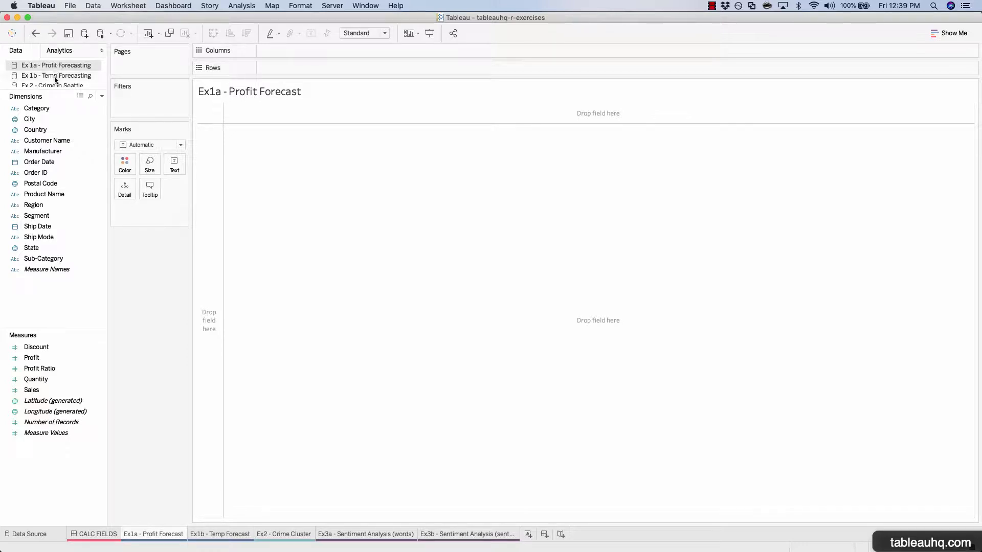
{"action": "left_click_drag", "start_coordinate": [49, 91], "coordinate": [52, 130]}
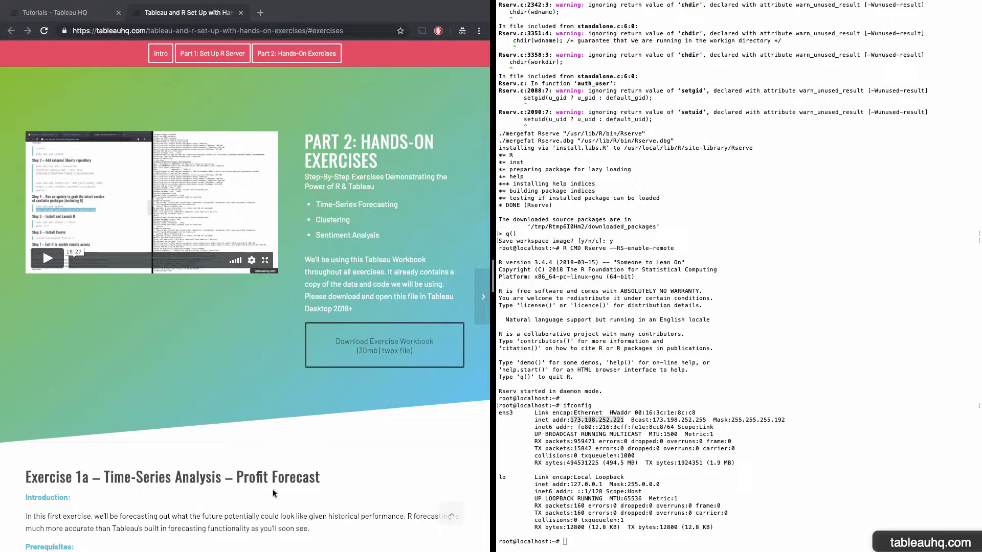
- Switch back to the Exercise 1a prerequisites and start R in the server terminal with sudo -i R
{"action": "scroll", "coordinate": [274, 492], "scroll_direction": "down", "scroll_amount": 5}
{"action": "scroll", "coordinate": [272, 490], "scroll_direction": "down", "scroll_amount": 5}
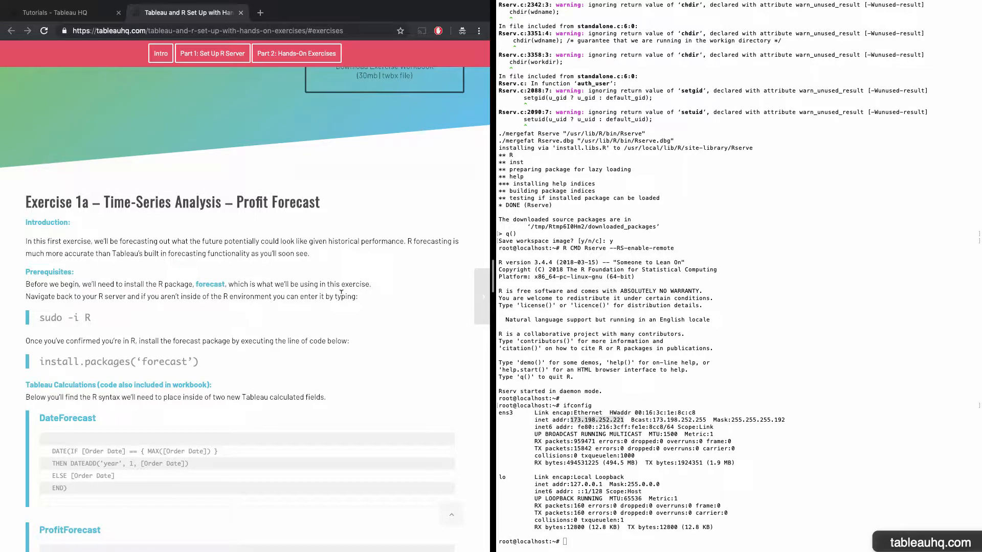
{"action": "left_click", "coordinate": [620, 538]}
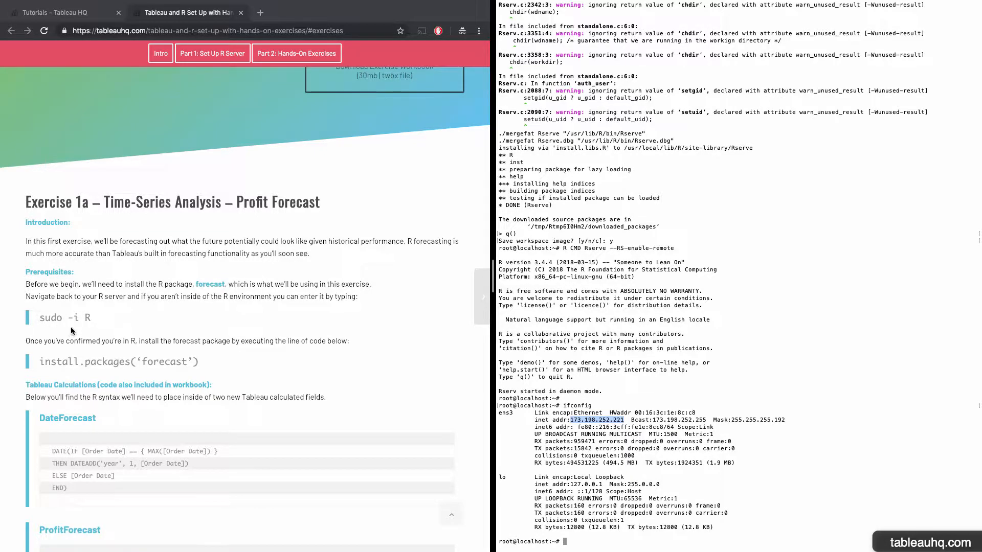
{"action": "left_click", "coordinate": [624, 539]}
{"action": "type", "text": "sudi"}
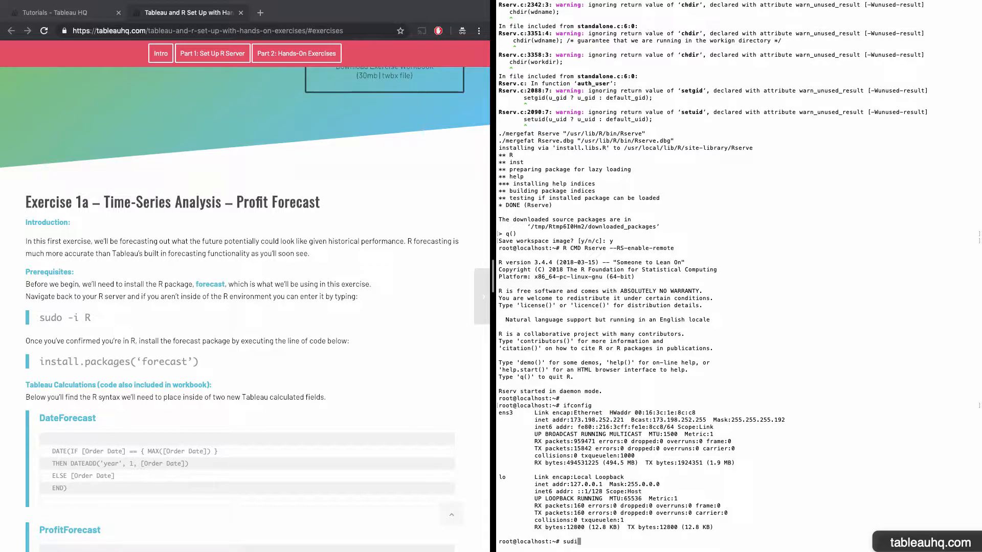
{"action": "key", "text": "BackSpace"}
{"action": "type", "text": "o -i R"}
{"action": "key", "text": "Return"}
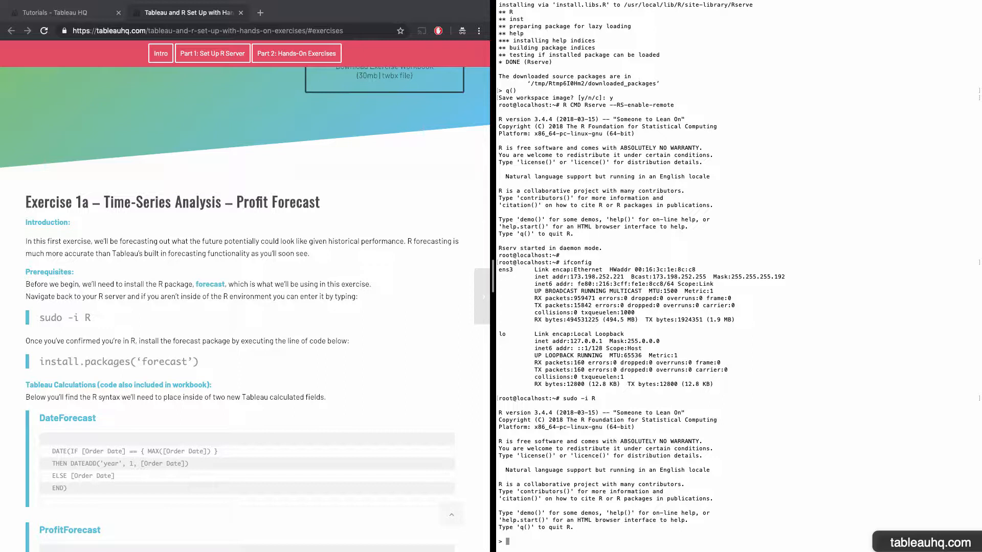
- Install the forecast package in R with install.packages('forecast')
{"action": "type", "text": "install.packages('"}
{"action": "type", "text": "orecast')"}
{"action": "key", "text": "Return"}
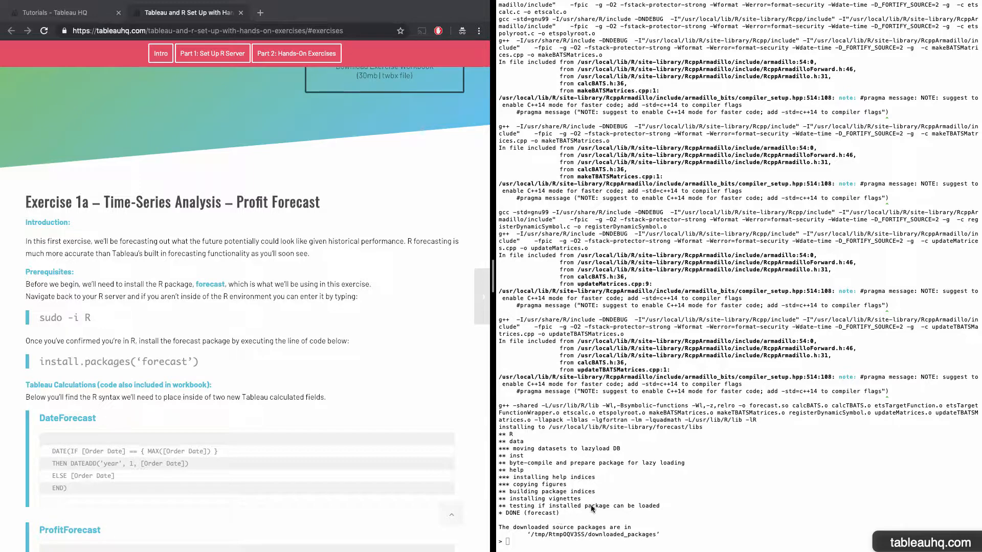
- Switch to Tableau and lay out summed Profit by continuous Week Number of Order Date on the Ex1a worksheet
{"action": "key", "text": "ctrl+Left"}
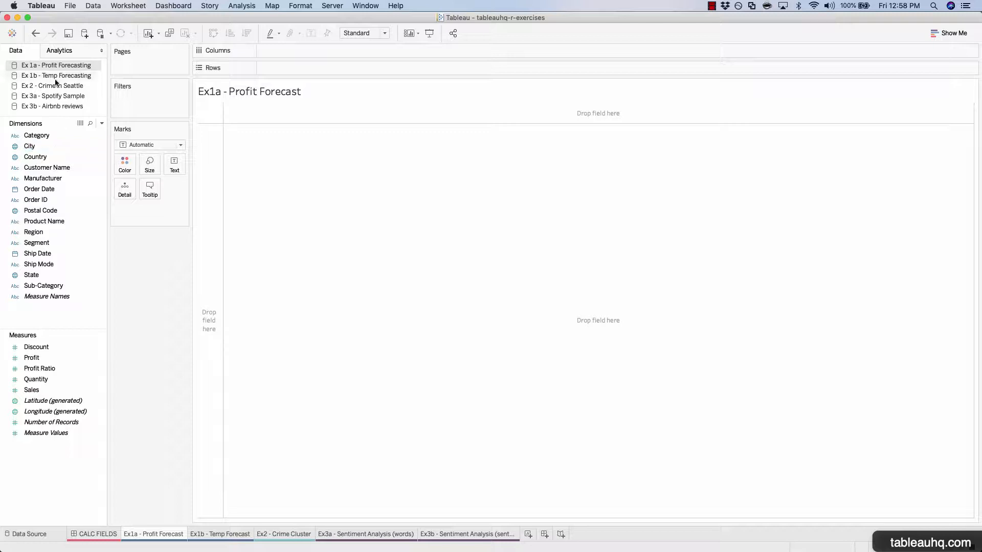
{"action": "left_click", "coordinate": [48, 193]}
{"action": "double_click", "coordinate": [47, 193]}
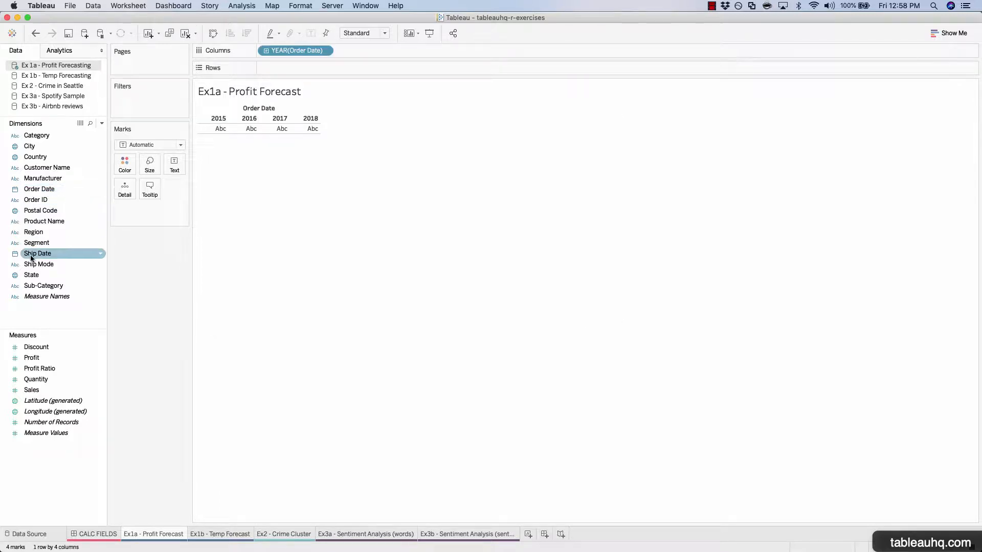
{"action": "double_click", "coordinate": [30, 356]}
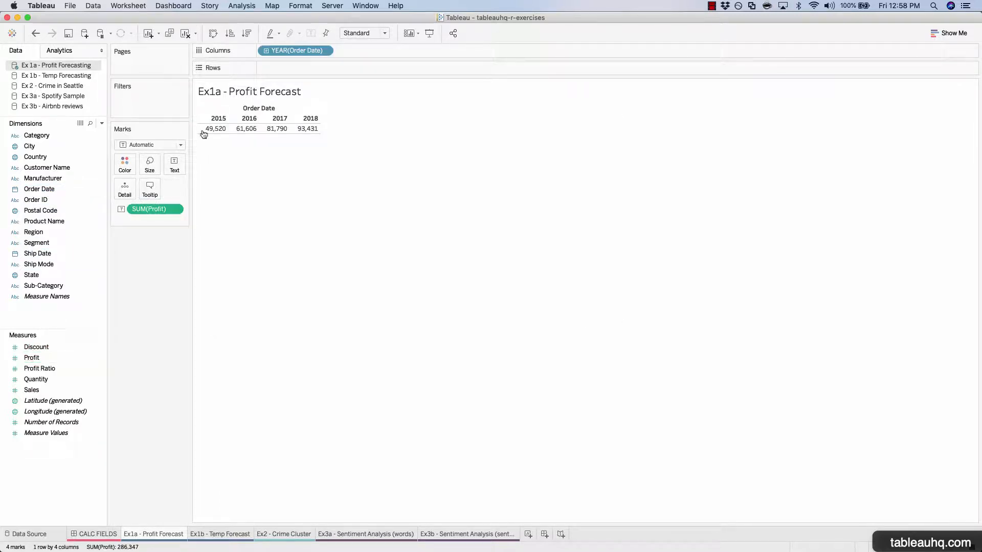
{"action": "right_click", "coordinate": [275, 50]}
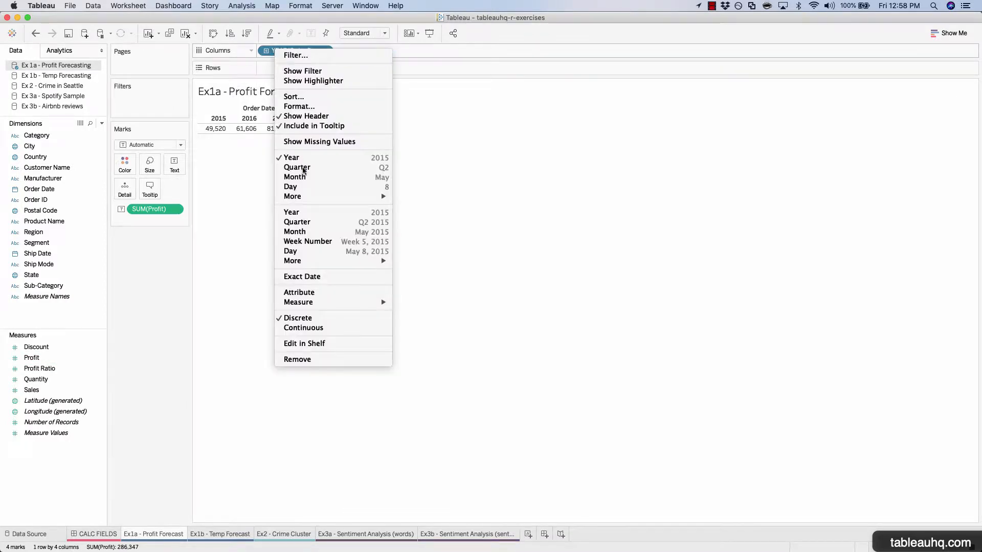
{"action": "left_click", "coordinate": [303, 242]}
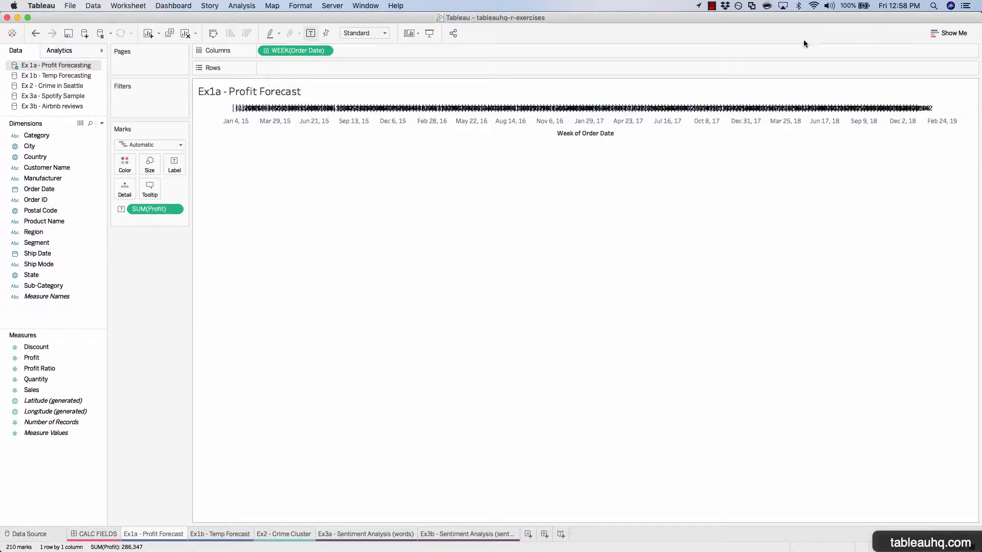
- Turn the weekly profit view into a continuous line chart and inspect its latest data point
{"action": "left_click", "coordinate": [949, 33]}
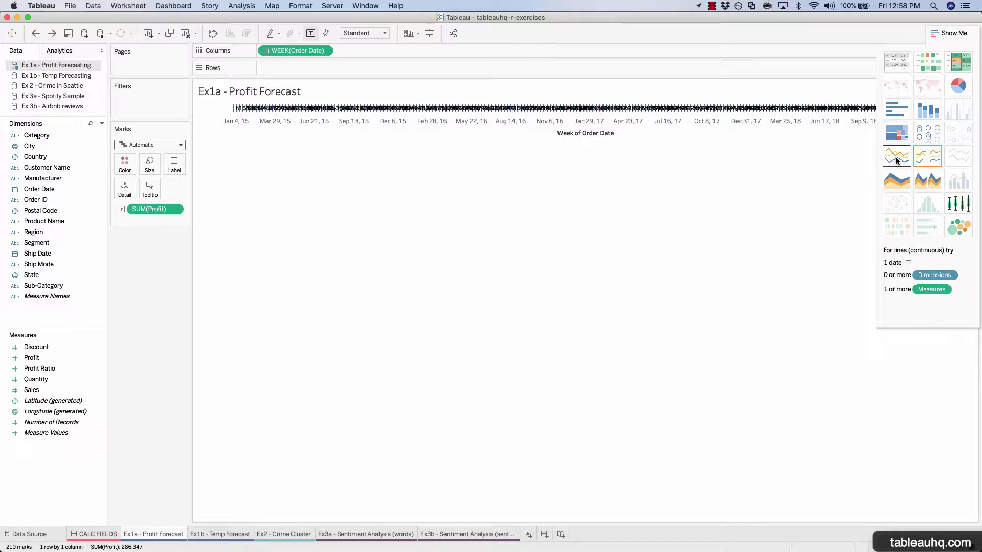
{"action": "left_click", "coordinate": [896, 159]}
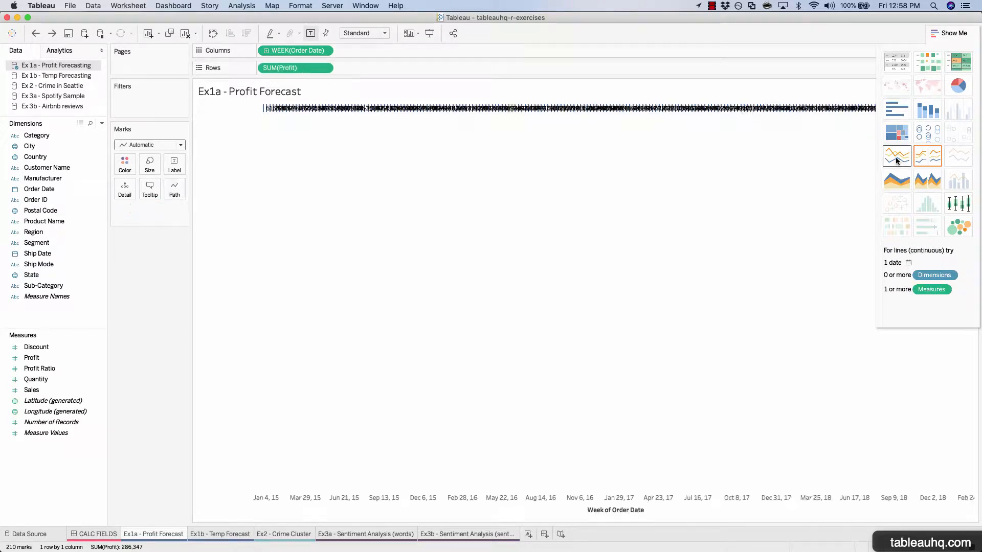
{"action": "left_click", "coordinate": [946, 33]}
{"action": "mouse_move", "coordinate": [943, 377]}
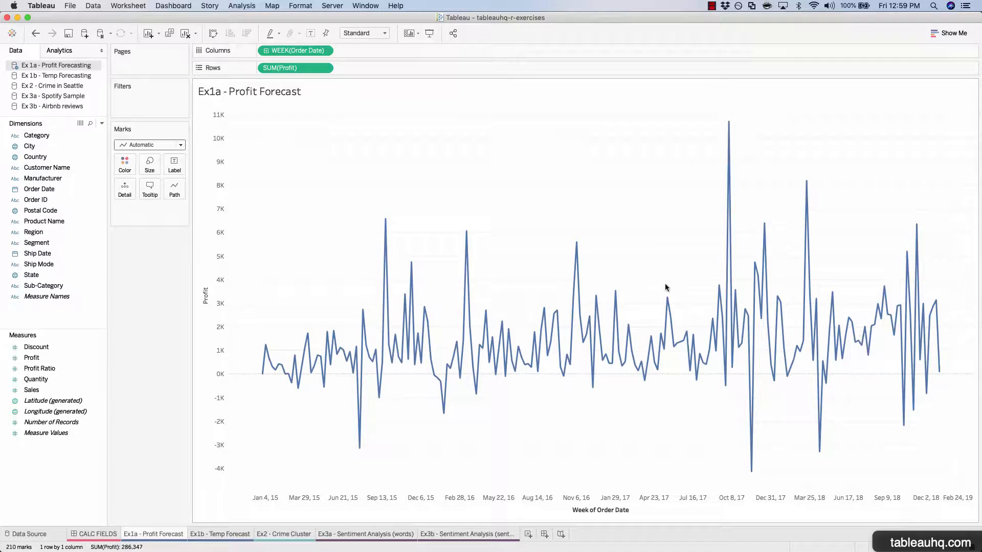
- Add Tableau's built-in forecast to the weekly profit line chart and inspect where the estimate begins
{"action": "left_click", "coordinate": [67, 56]}
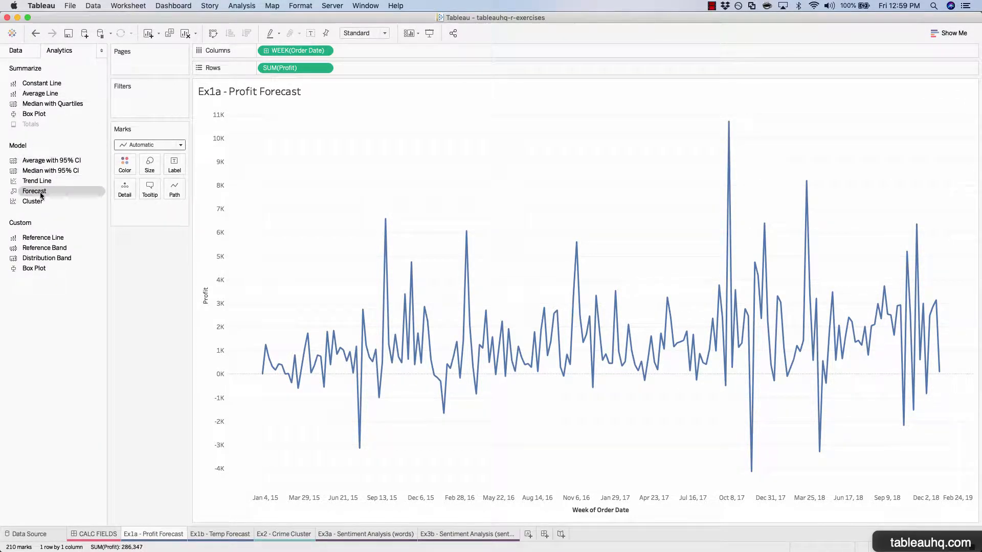
{"action": "left_click_drag", "start_coordinate": [34, 191], "coordinate": [294, 123]}
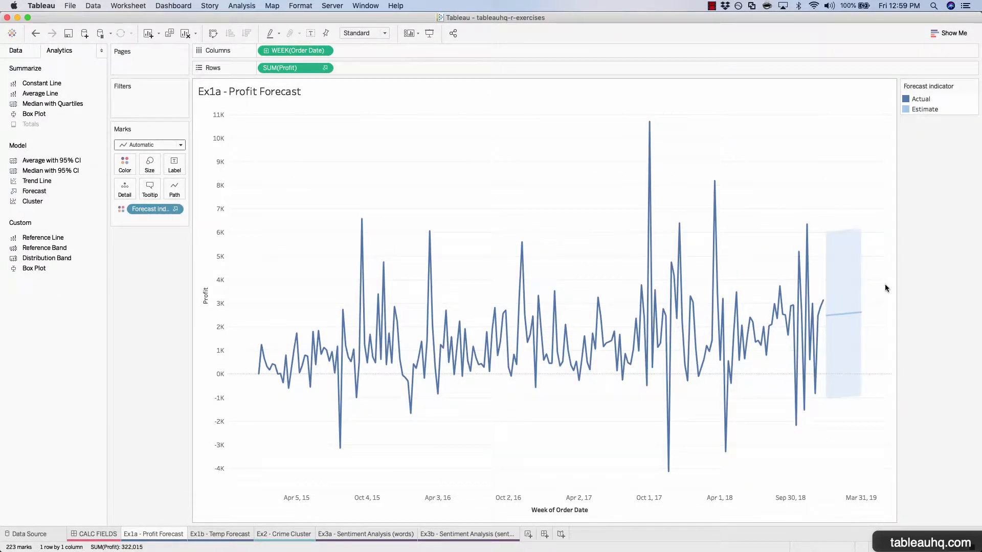
{"action": "mouse_move", "coordinate": [824, 302]}
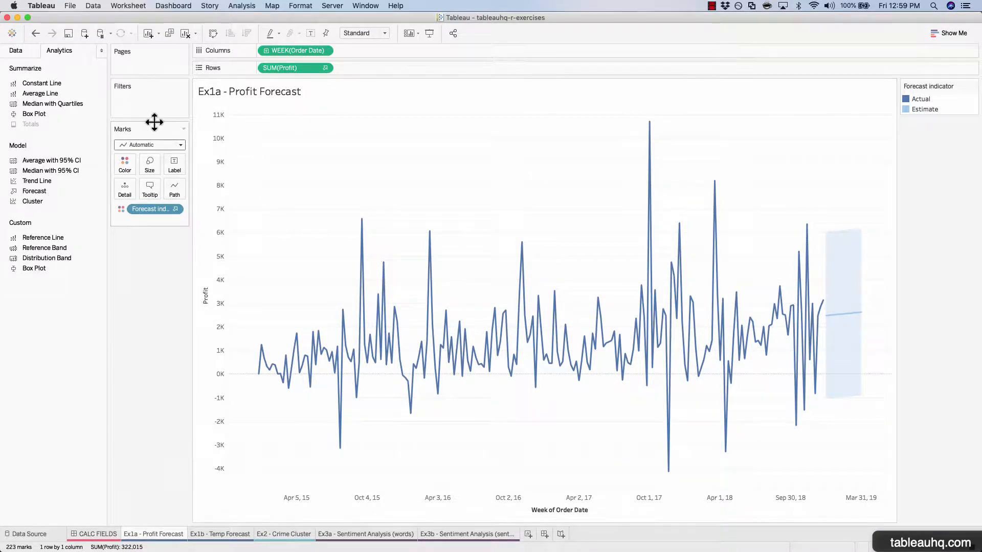
- Return to the data fields and undo the forecast, line chart and field placements until the worksheet is empty
{"action": "left_click", "coordinate": [16, 50]}
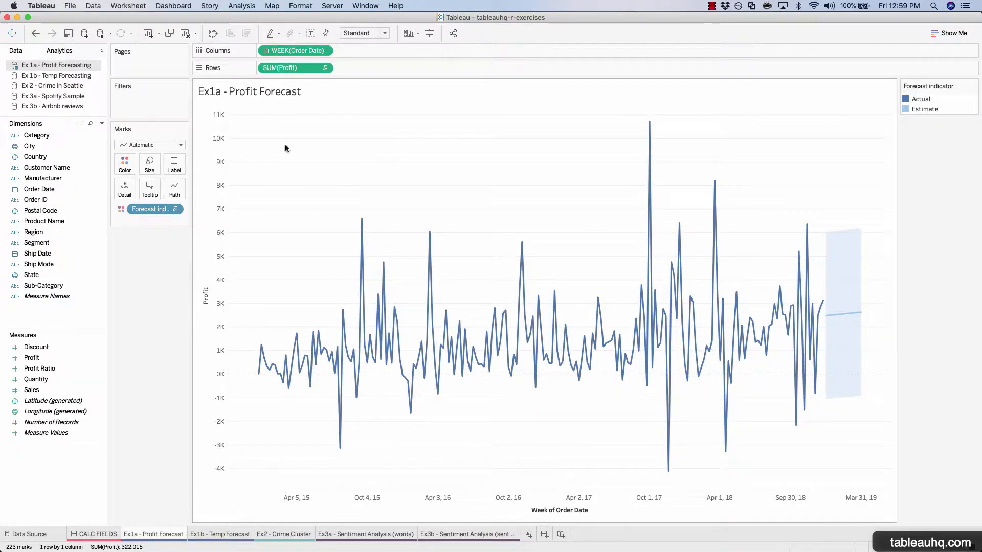
{"action": "key", "text": "super+z"}
{"action": "key", "text": "super+z"}
{"action": "key", "text": "super+z"}
{"action": "key", "text": "super+z"}
{"action": "key", "text": "super+z"}
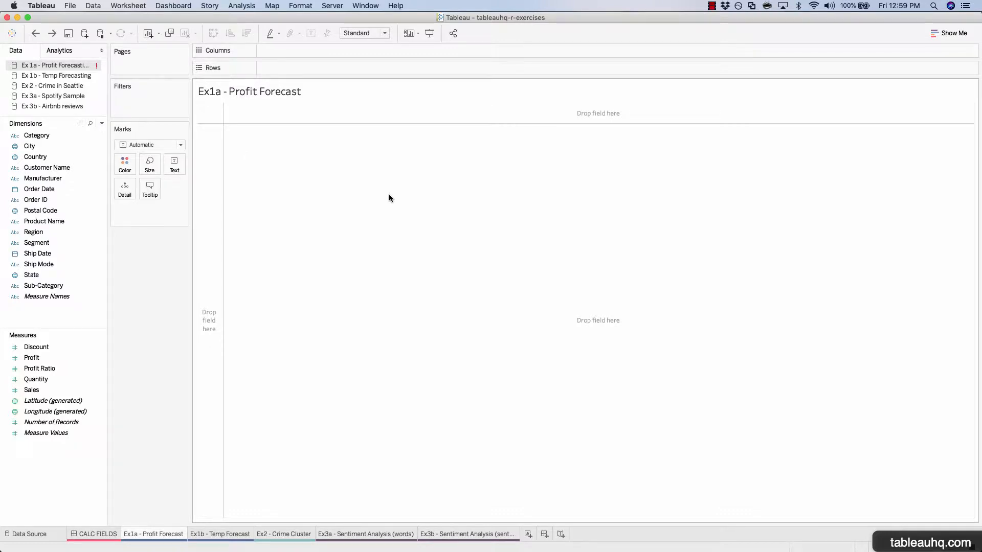
- Copy the full Exercise 1a DateForecast formula from the CALC FIELDS dashboard and return to the Ex1a - Profit Forecast worksheet
{"action": "left_click", "coordinate": [98, 534]}
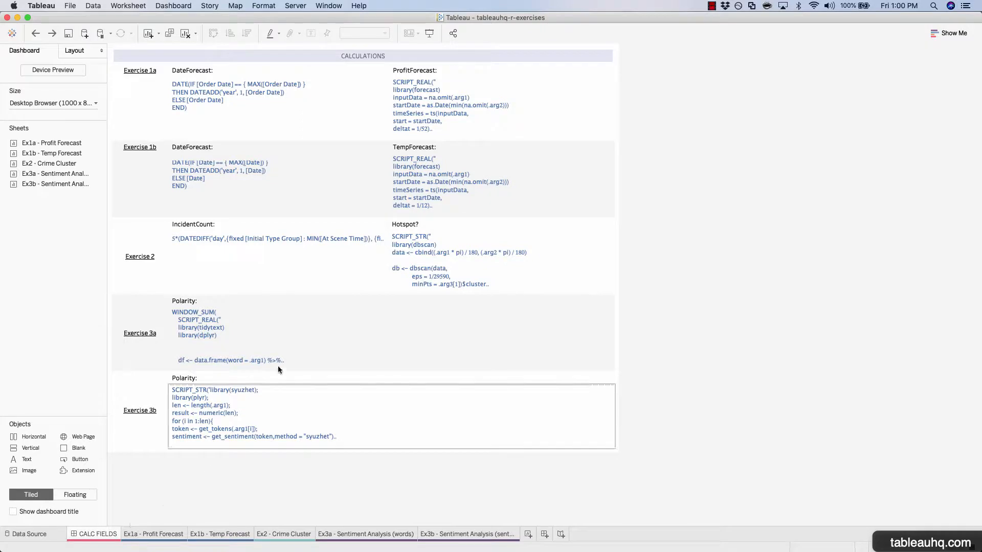
{"action": "left_click", "coordinate": [255, 114]}
{"action": "double_click", "coordinate": [254, 114]}
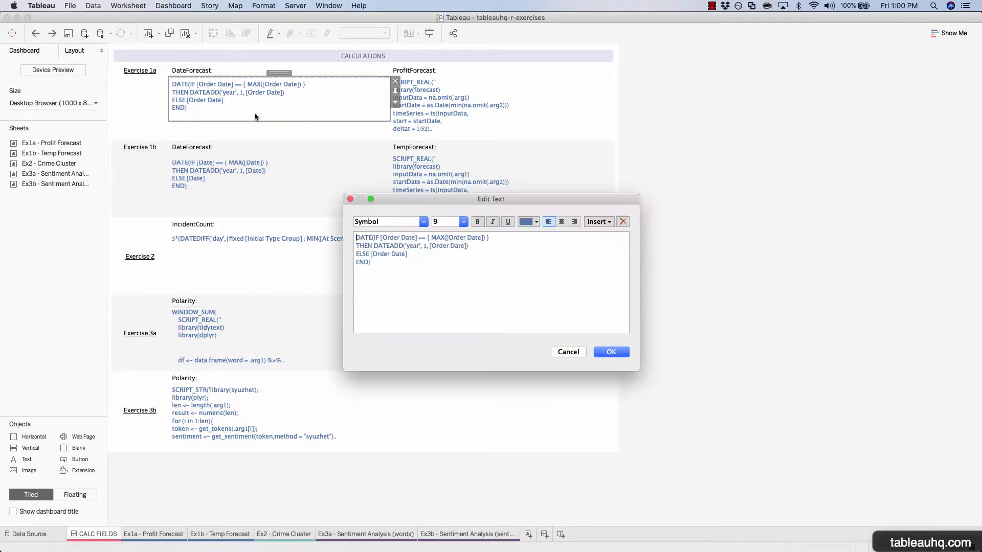
{"action": "key", "text": "super+a"}
{"action": "key", "text": "super+c"}
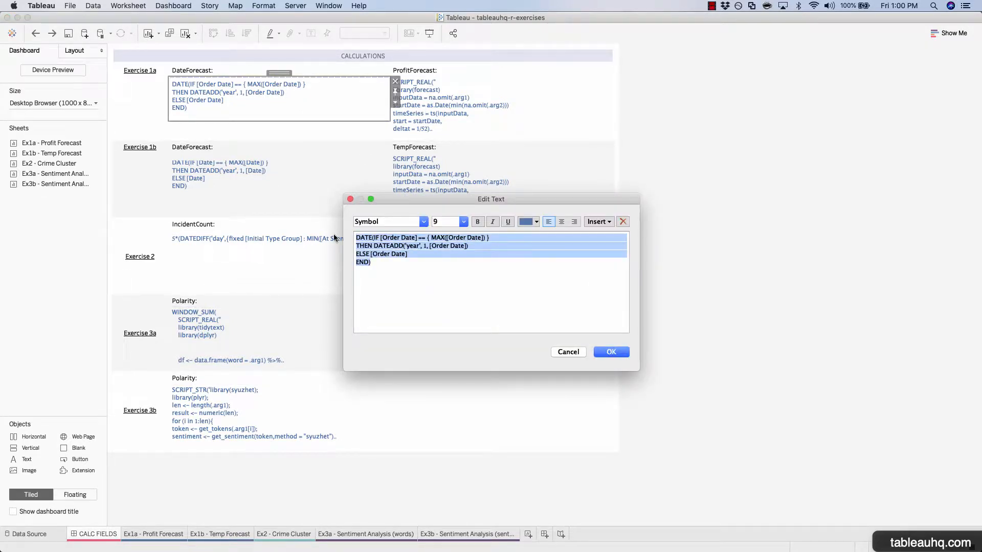
{"action": "left_click", "coordinate": [568, 353]}
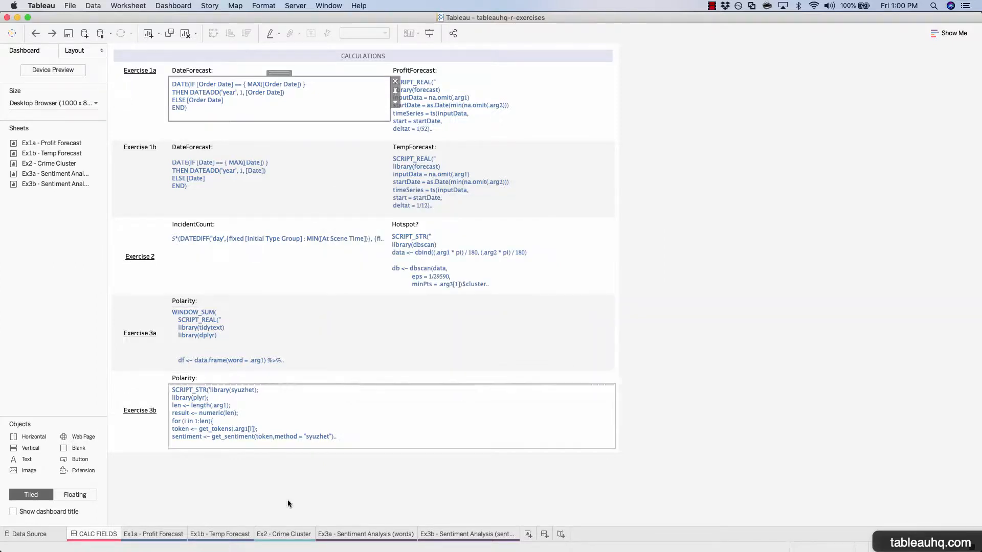
{"action": "left_click", "coordinate": [156, 534]}
{"action": "left_click", "coordinate": [206, 5]}
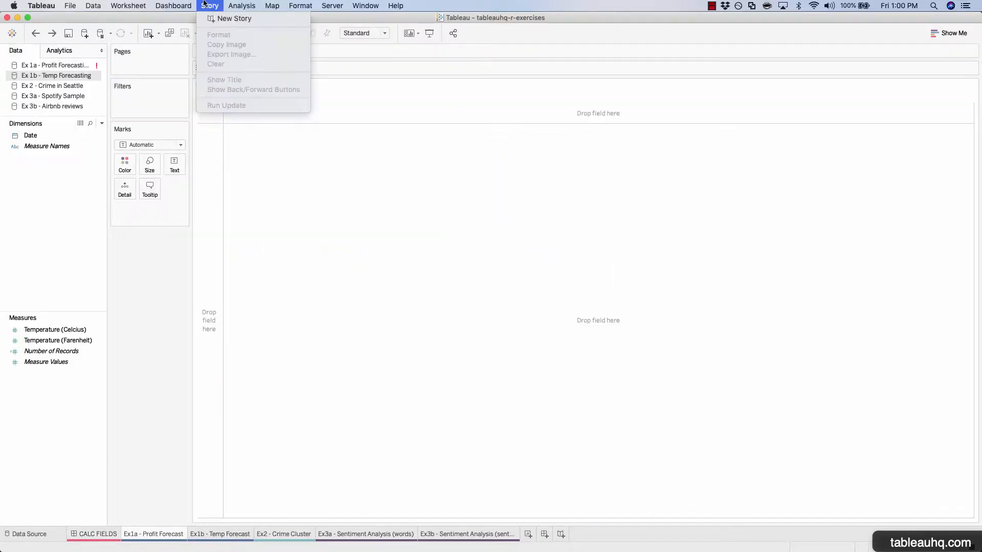
{"action": "mouse_move", "coordinate": [242, 5]}
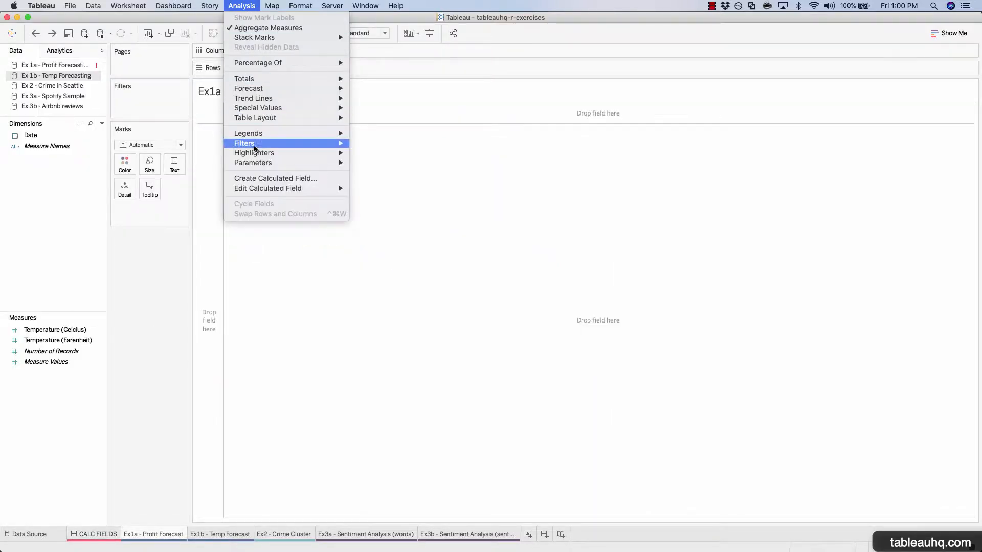
{"action": "left_click", "coordinate": [247, 178]}
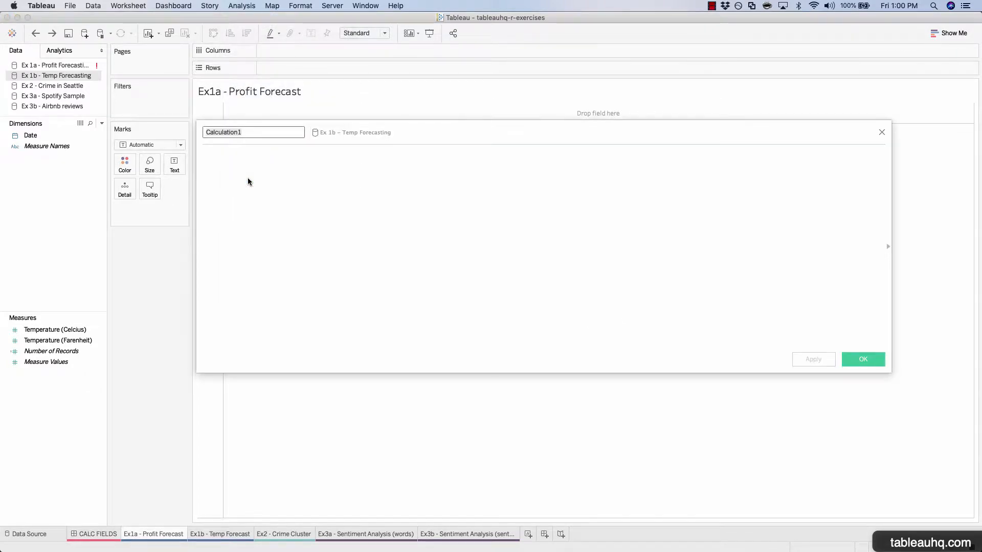
{"action": "type", "text": "Date"}
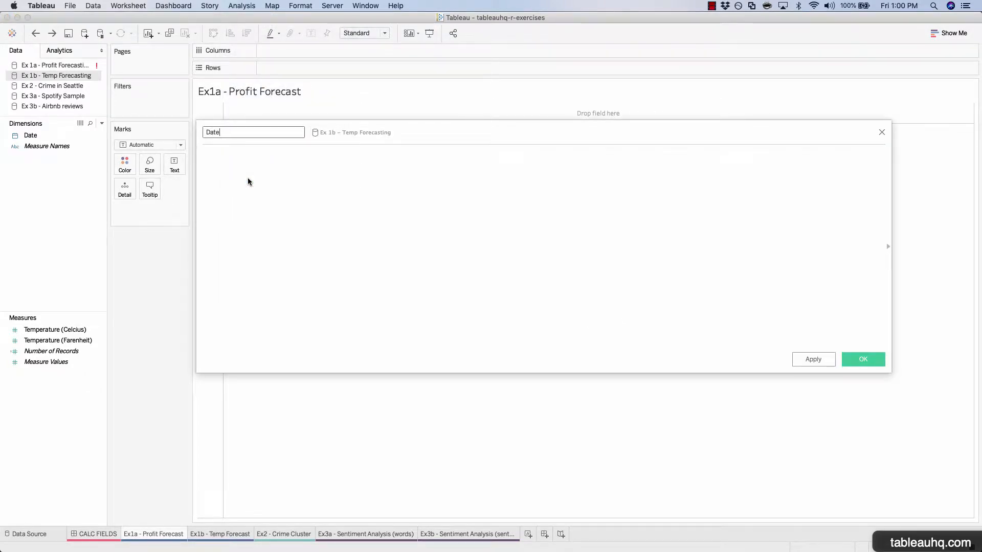
{"action": "type", "text": "Forecast"}
{"action": "key", "text": "Tab"}
{"action": "key", "text": "super+v"}
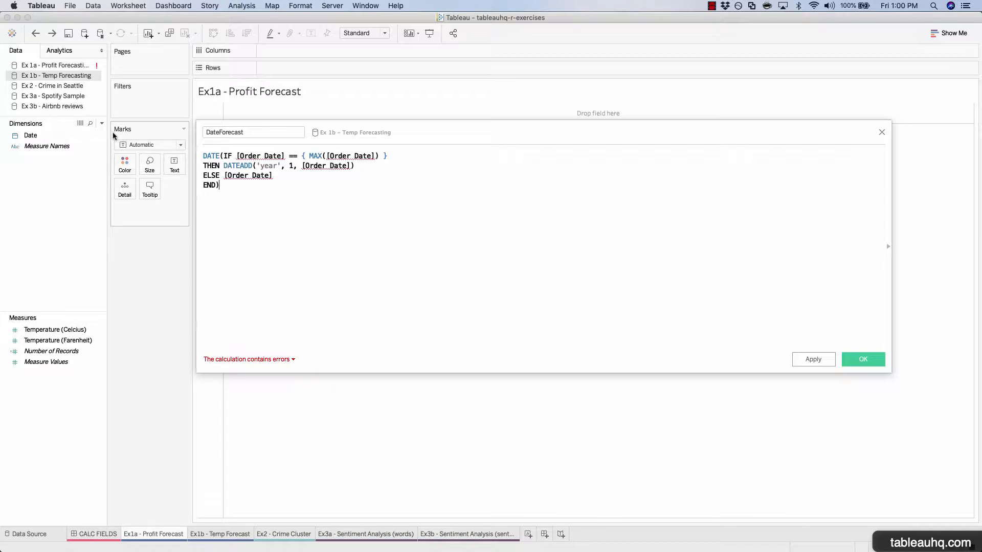
- Select the Ex 1a - Profit Forecasting data source and discard the open calculation draft
{"action": "left_click", "coordinate": [43, 64]}
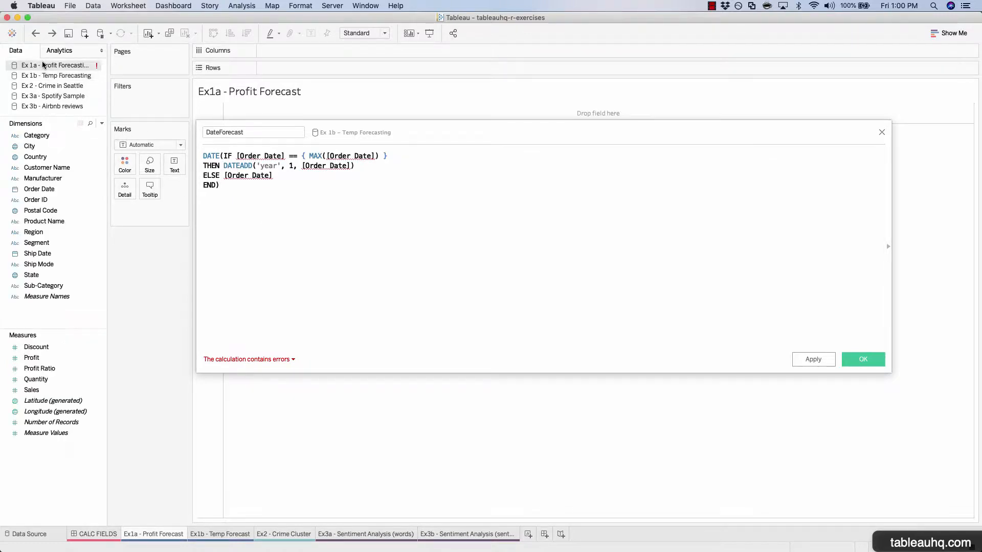
{"action": "left_click", "coordinate": [310, 203]}
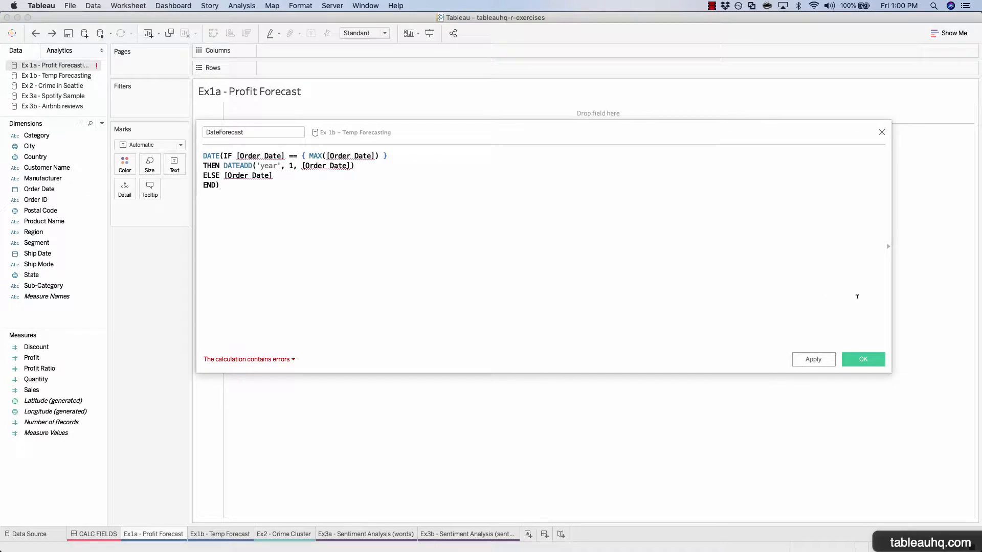
{"action": "left_click", "coordinate": [882, 132]}
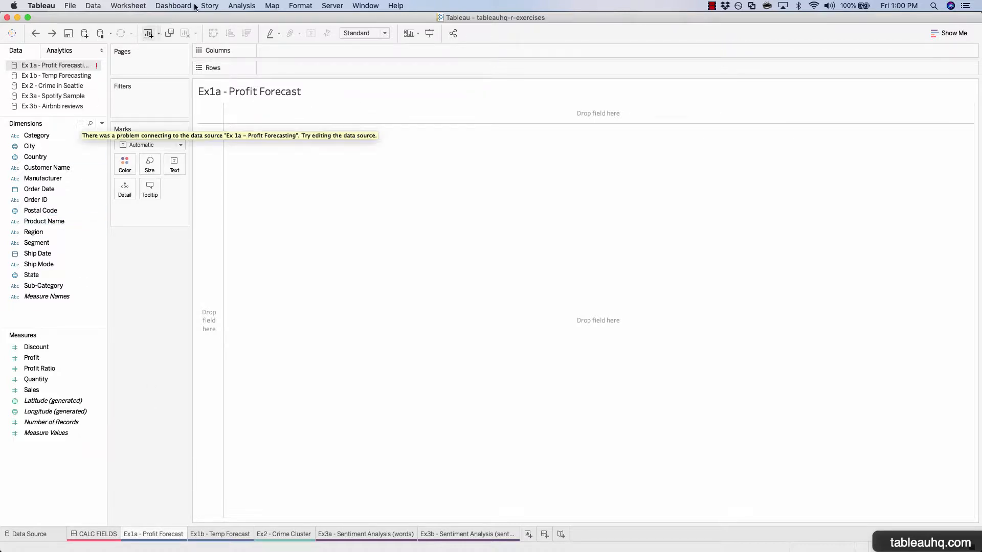
- Create a calculated field named DateForecast in the Ex 1a data source from the copied formula, then apply and save it
{"action": "left_click", "coordinate": [231, 7]}
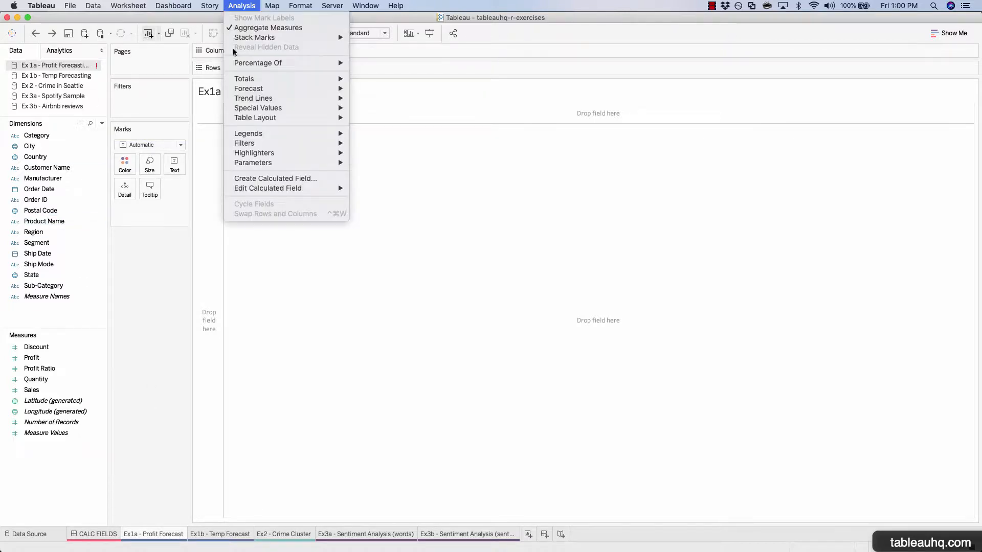
{"action": "left_click", "coordinate": [263, 181]}
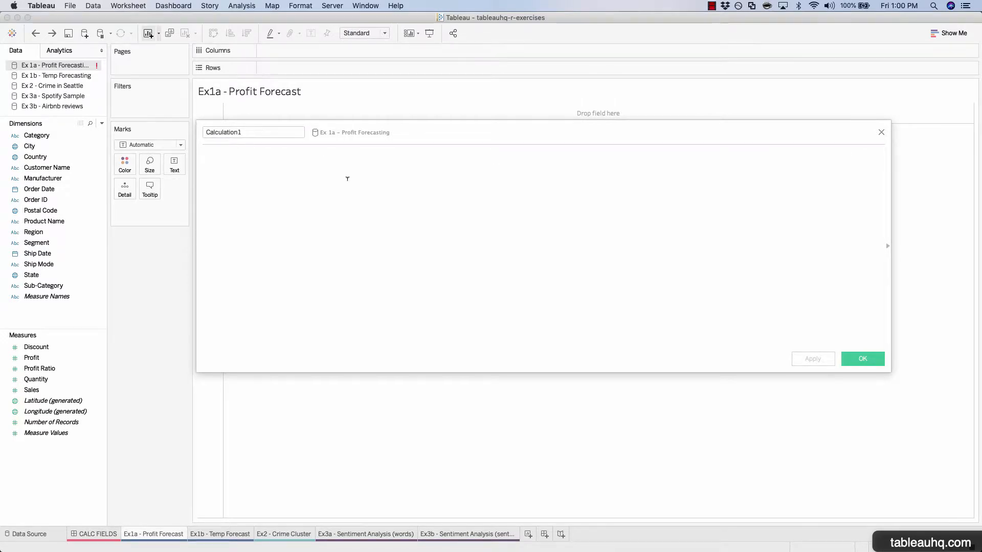
{"action": "key", "text": "super+v"}
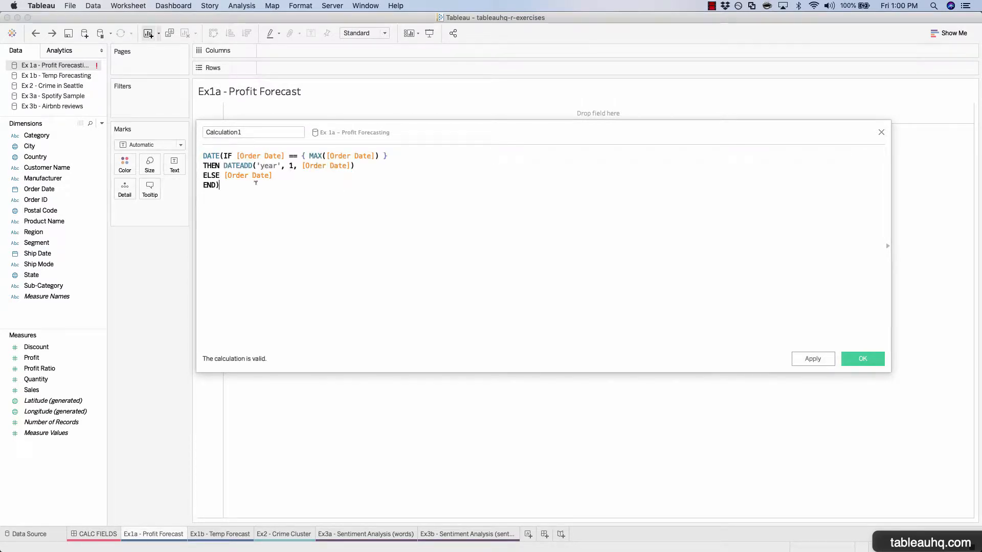
{"action": "double_click", "coordinate": [243, 132]}
{"action": "type", "text": "DateForecast"}
{"action": "left_click", "coordinate": [262, 190]}
{"action": "left_click", "coordinate": [813, 358]}
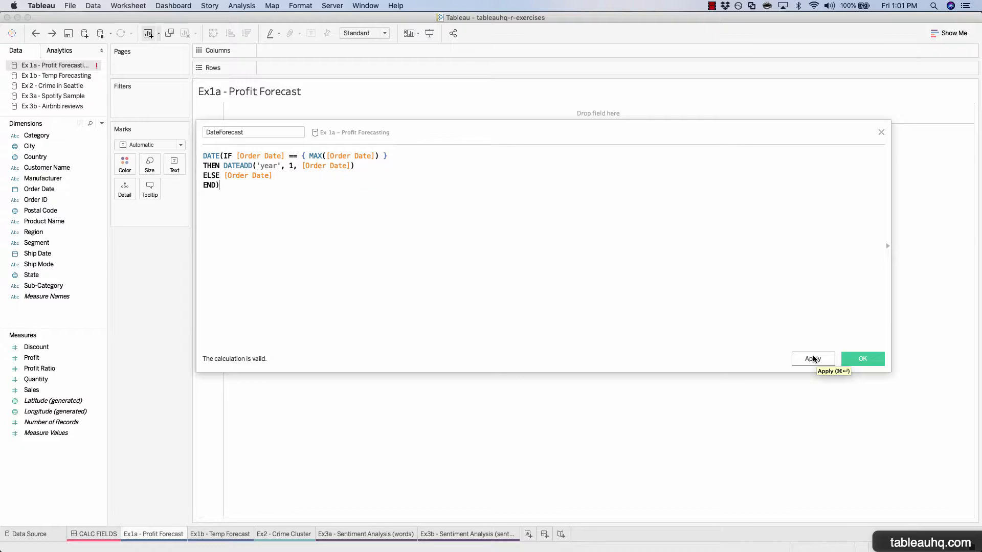
{"action": "left_click", "coordinate": [814, 359]}
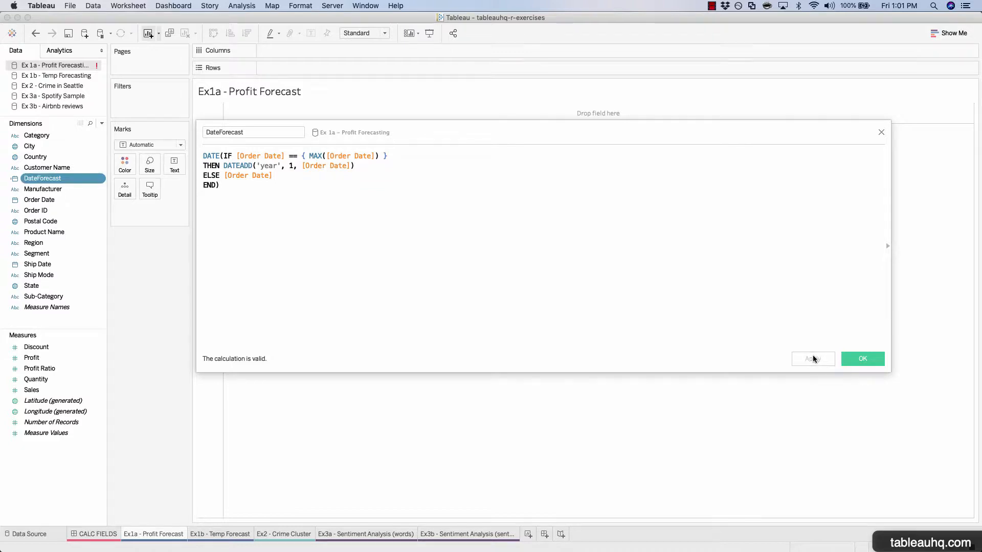
{"action": "left_click", "coordinate": [859, 358]}
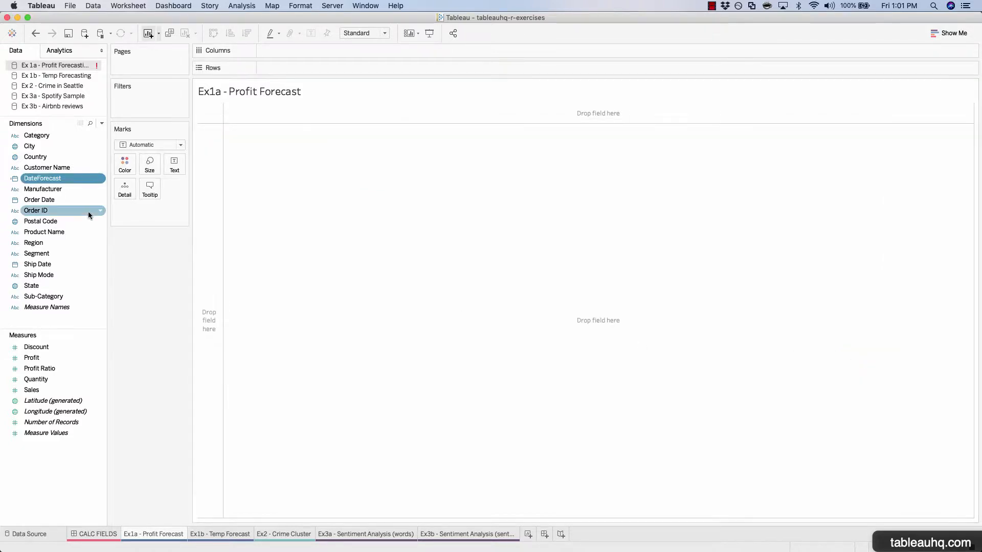
- Plot summed Profit in rows against DateForecast in columns, using continuous Week Number as the date level
{"action": "left_click_drag", "start_coordinate": [61, 177], "coordinate": [310, 53]}
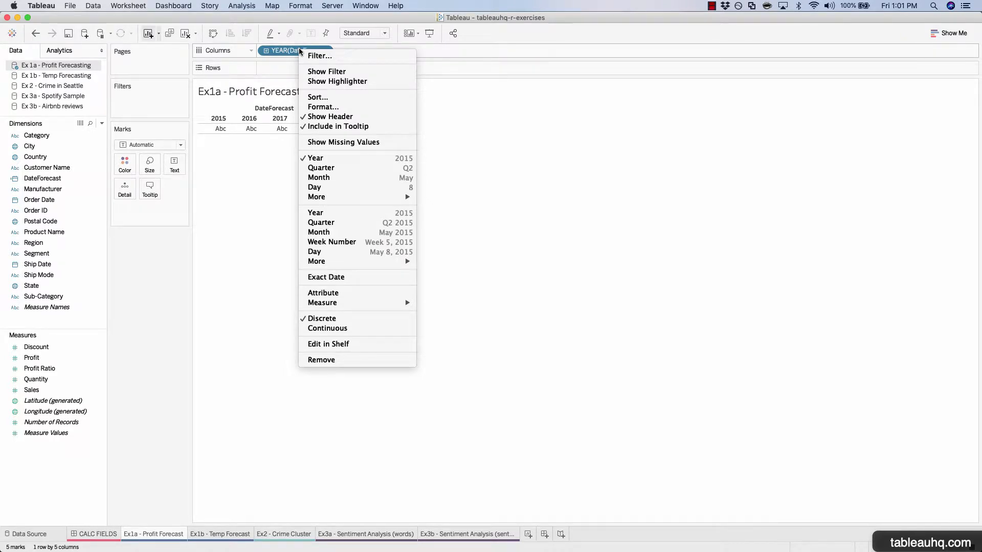
{"action": "mouse_move", "coordinate": [333, 262]}
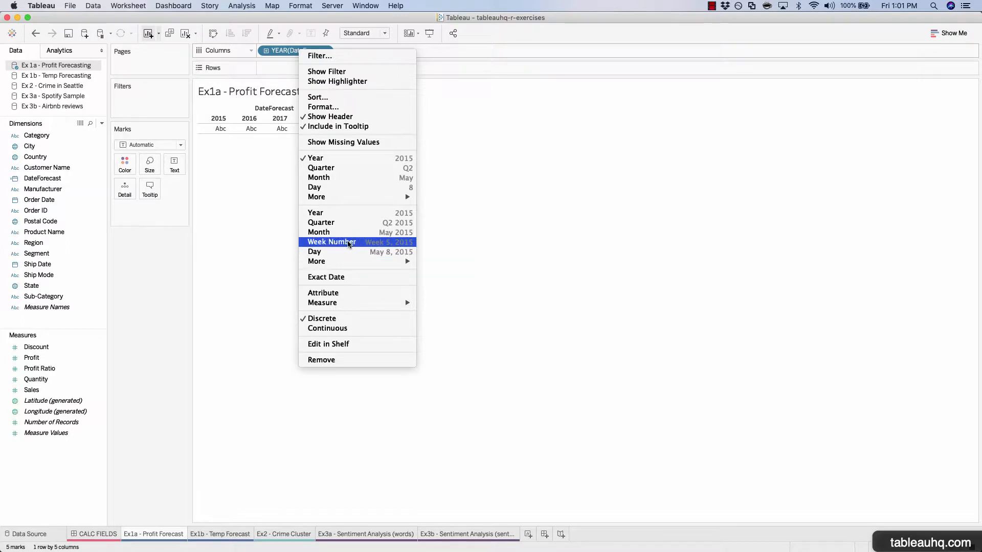
{"action": "left_click", "coordinate": [385, 242]}
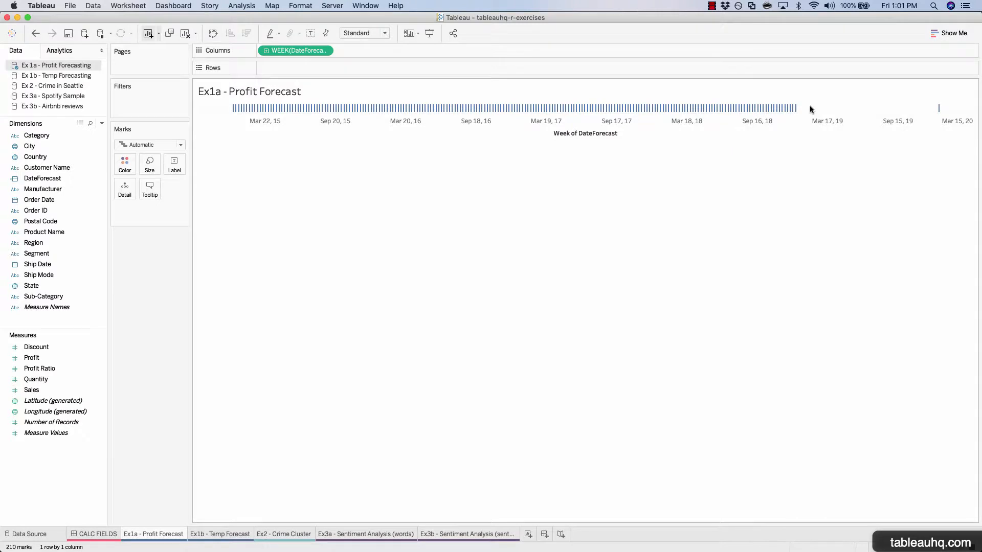
{"action": "left_click", "coordinate": [33, 358]}
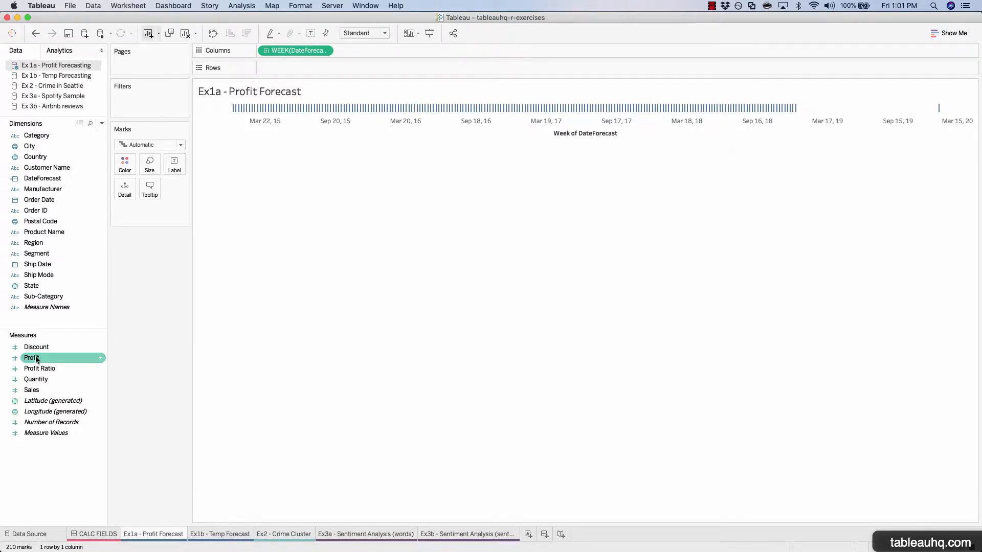
{"action": "left_click_drag", "start_coordinate": [36, 359], "coordinate": [306, 70]}
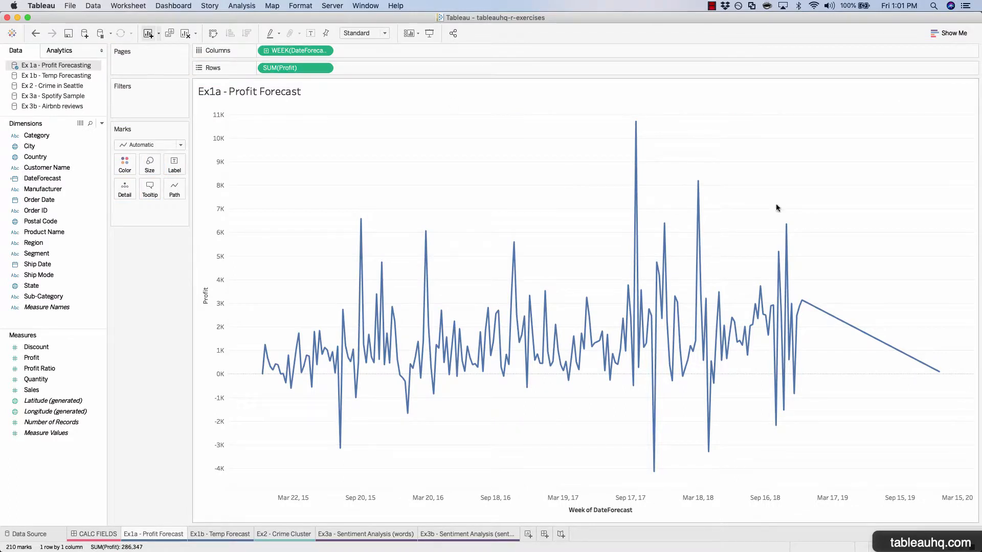
{"action": "mouse_move", "coordinate": [803, 303]}
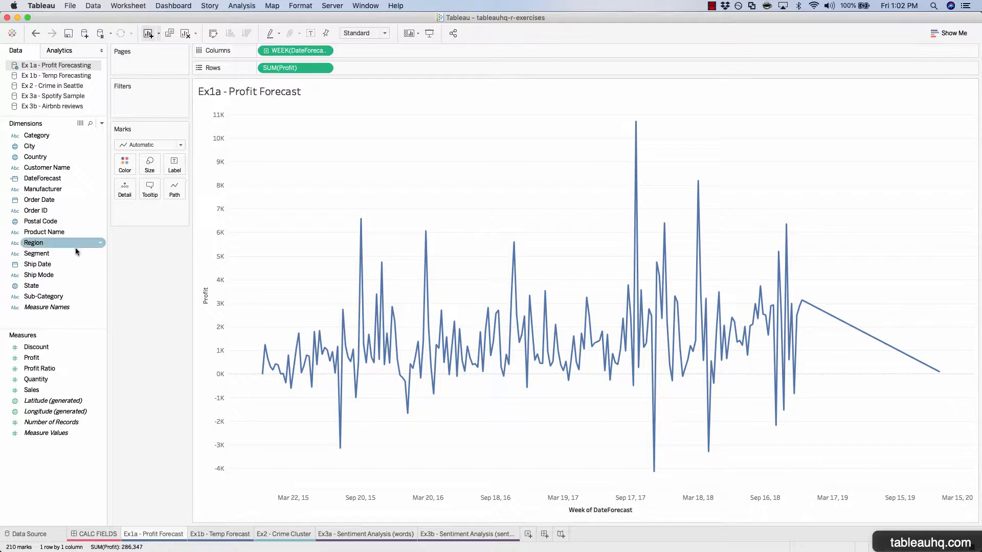
- Copy the full Exercise 1a ProfitForecast script from the CALC FIELDS dashboard and return to the Ex1a - Profit Forecast worksheet
{"action": "left_click", "coordinate": [95, 535]}
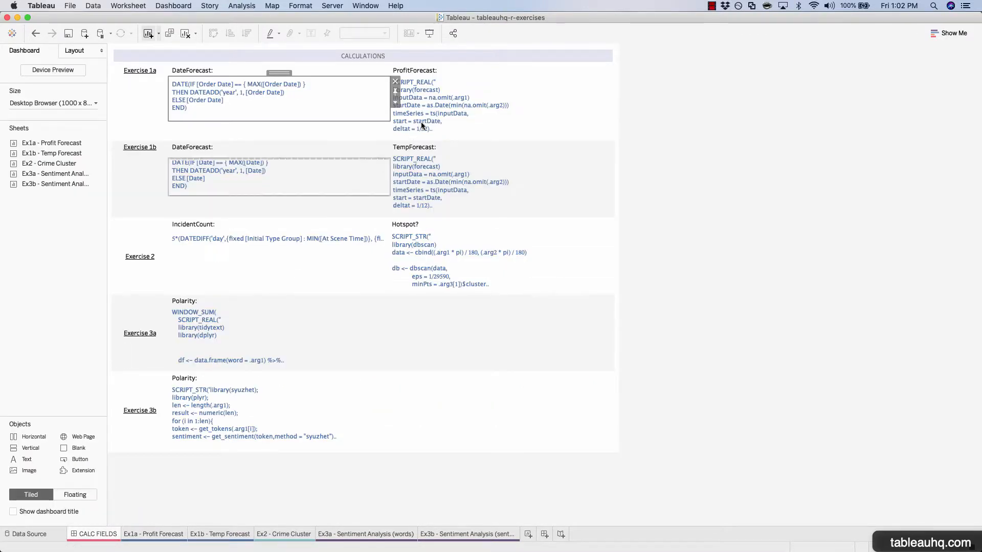
{"action": "double_click", "coordinate": [455, 115]}
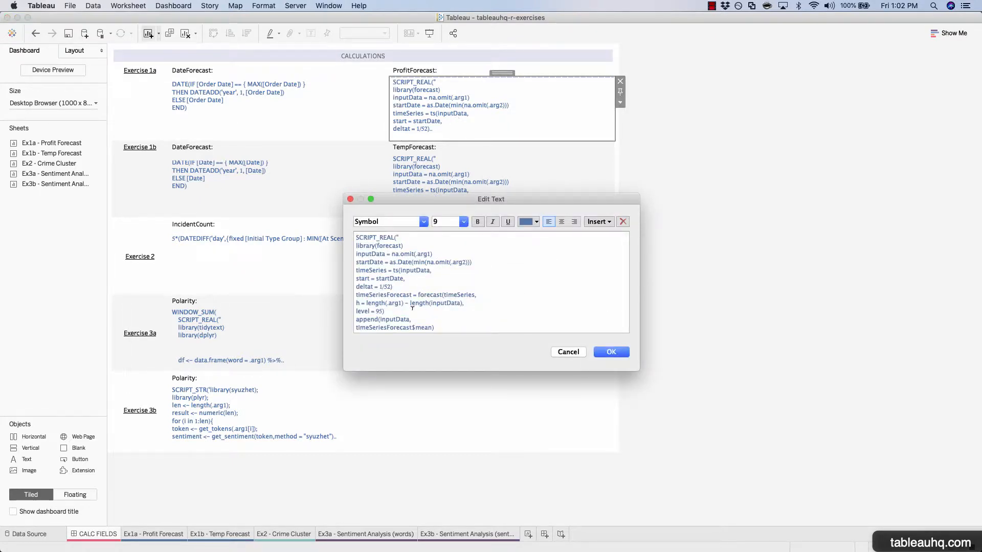
{"action": "key", "text": "super+a"}
{"action": "key", "text": "super+c"}
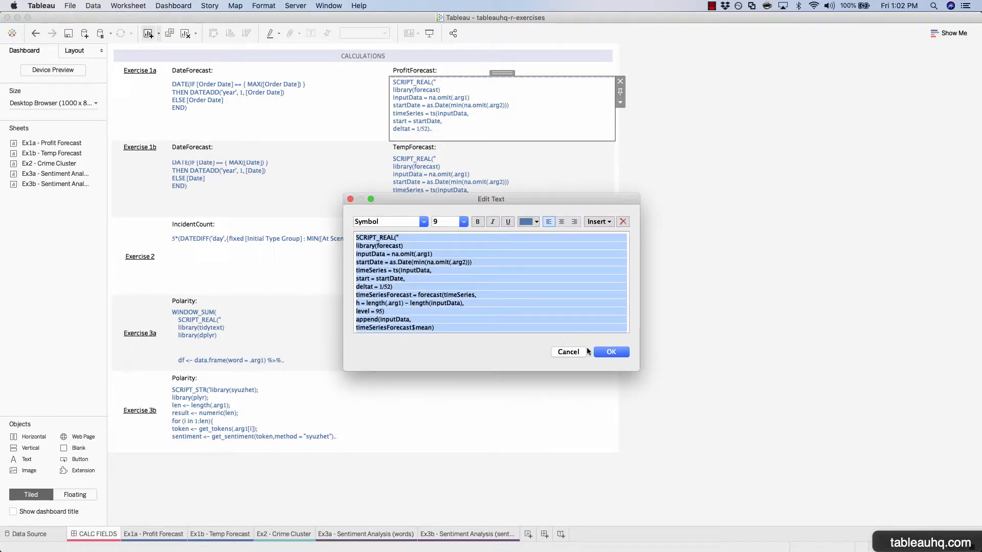
{"action": "left_click", "coordinate": [569, 353]}
{"action": "left_click", "coordinate": [162, 535]}
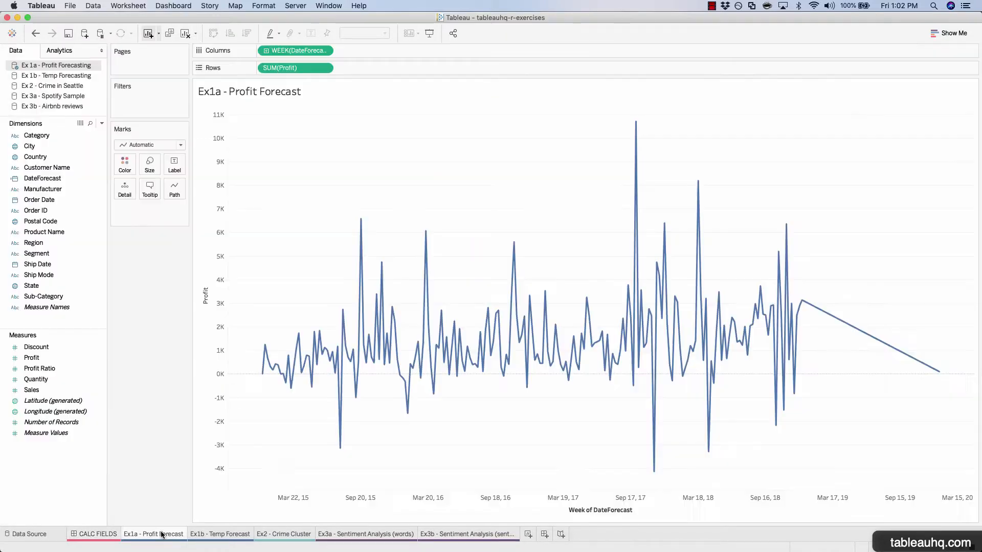
- Start a new calculated field named ProfitForecast and fill it with the copied SCRIPT_REAL forecast script
{"action": "left_click", "coordinate": [242, 5]}
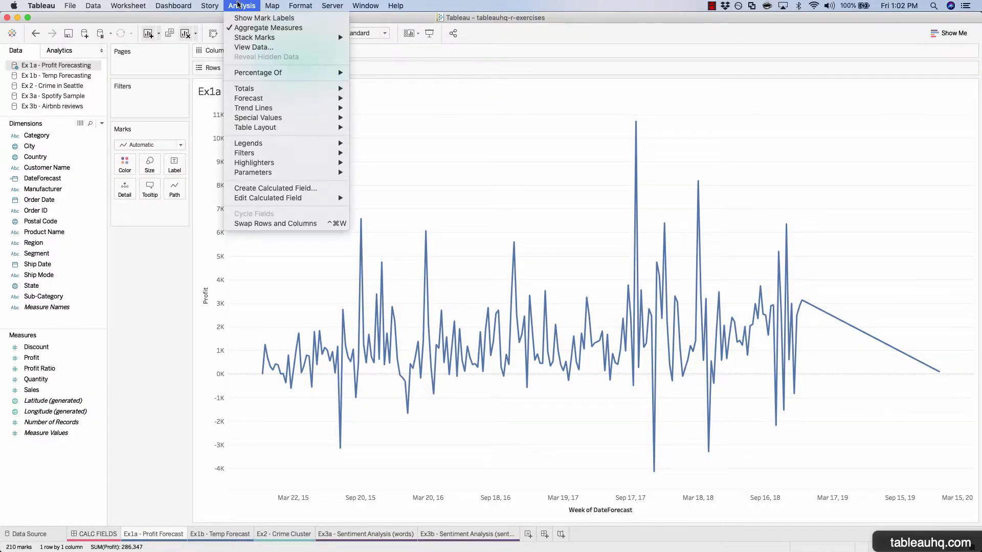
{"action": "left_click", "coordinate": [258, 188]}
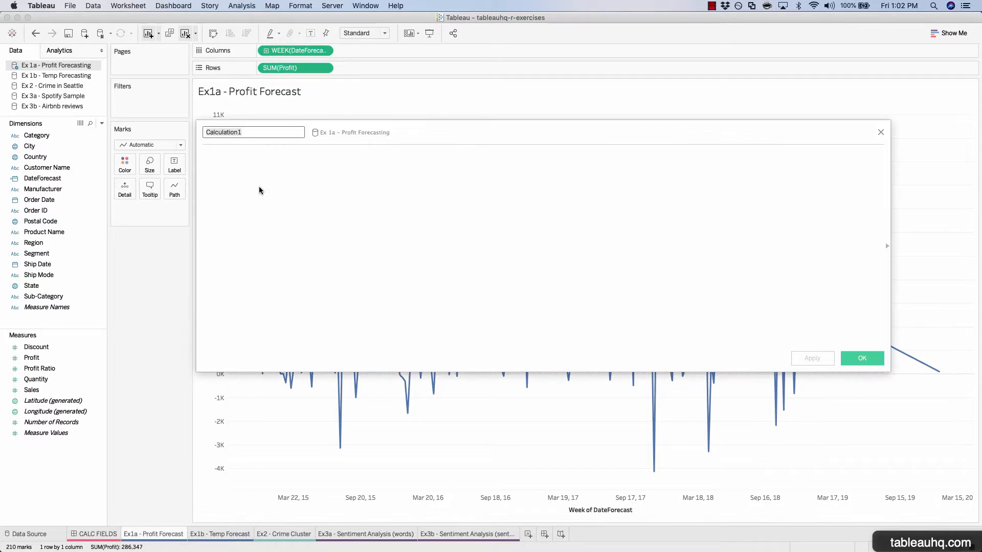
{"action": "type", "text": "ProfitForecast"}
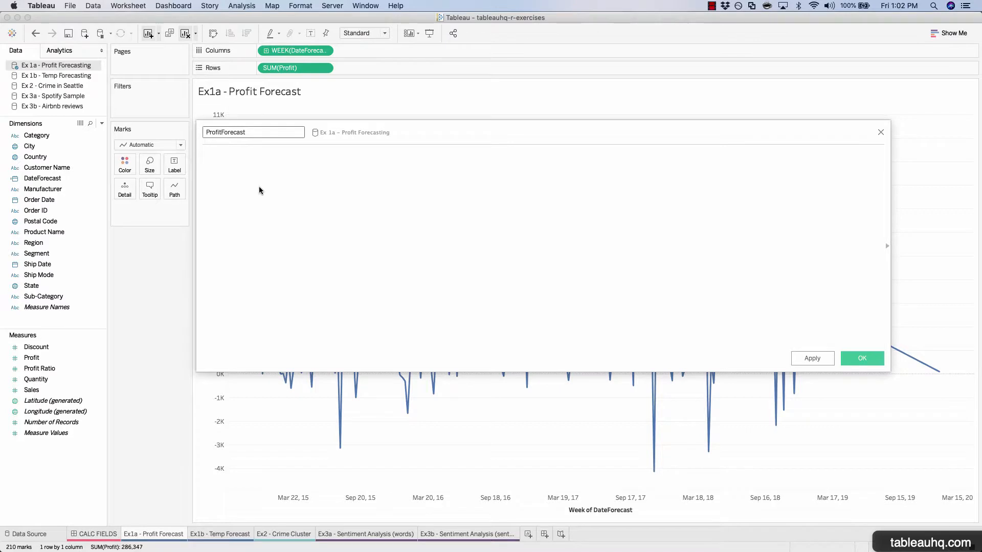
{"action": "left_click", "coordinate": [238, 167]}
{"action": "key", "text": "super+v"}
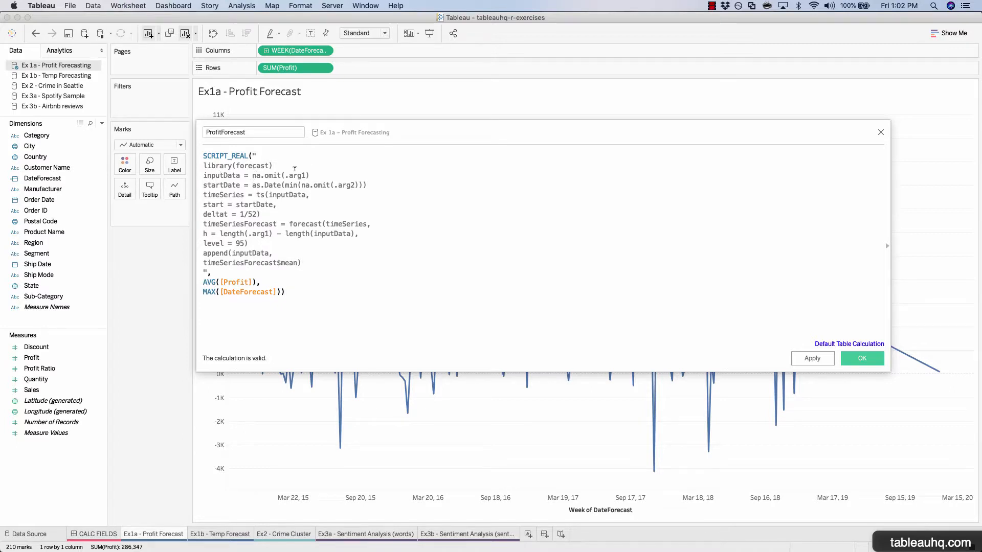
- Review the ProfitForecast script, examining its AVG([Profit]) and MAX([DateForecast]) arguments and the time-series lines that use them
{"action": "left_click_drag", "start_coordinate": [266, 281], "coordinate": [189, 284]}
{"action": "left_click", "coordinate": [263, 319]}
{"action": "left_click_drag", "start_coordinate": [288, 291], "coordinate": [205, 293]}
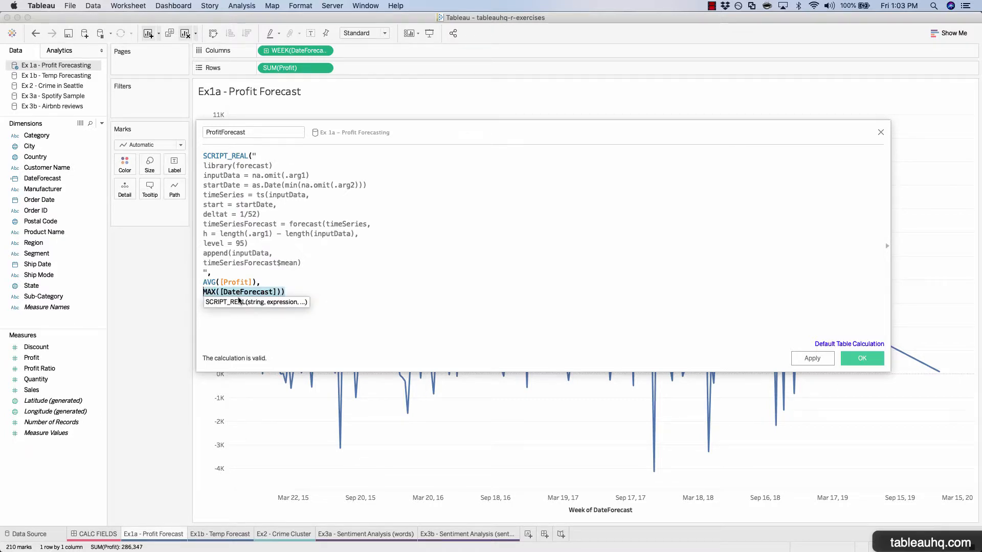
{"action": "left_click", "coordinate": [425, 223]}
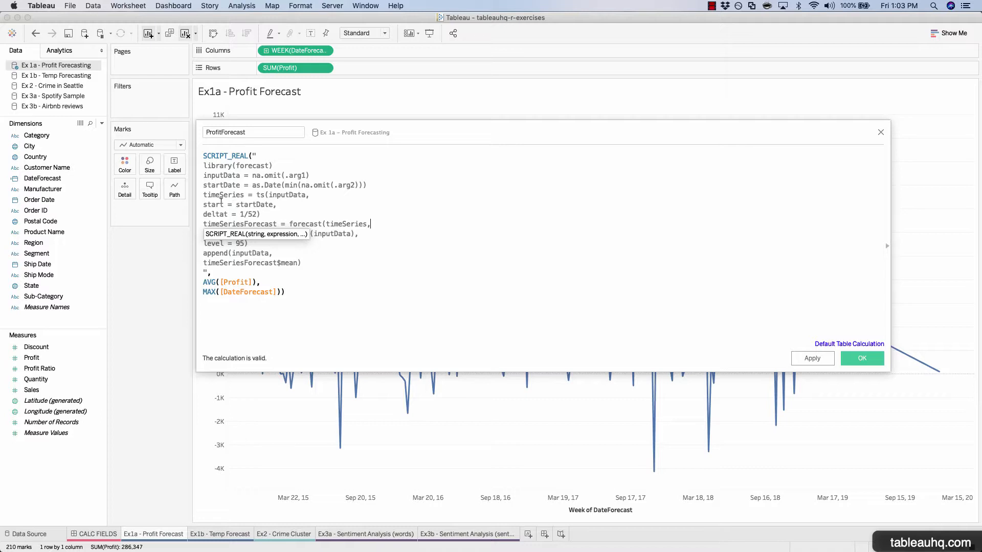
{"action": "left_click", "coordinate": [297, 325]}
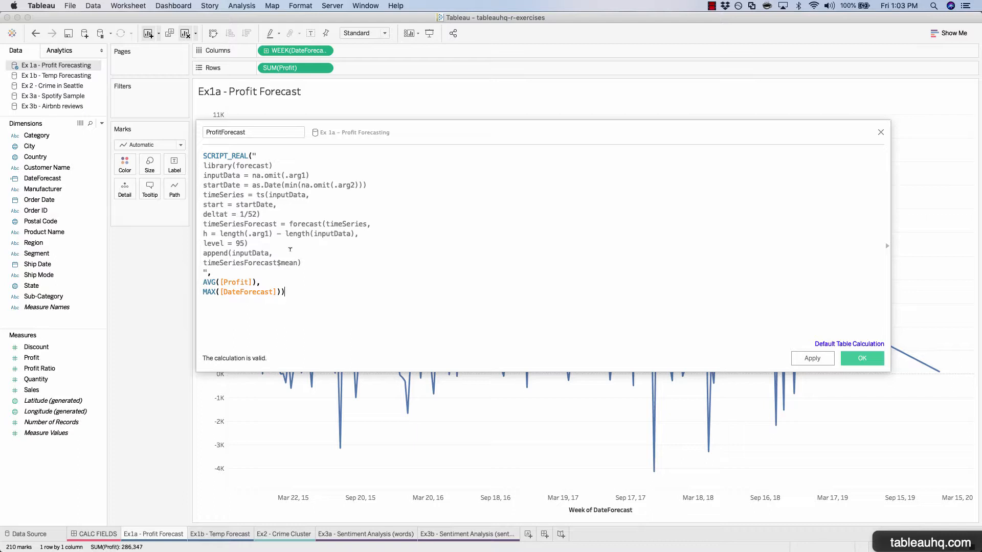
{"action": "double_click", "coordinate": [250, 214]}
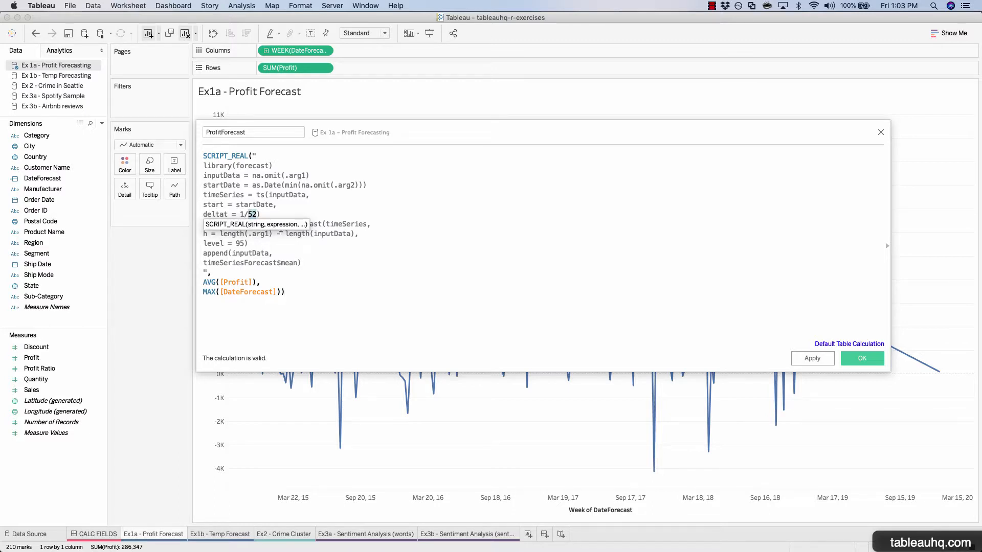
{"action": "type", "text": "12"}
{"action": "key", "text": "Left"}
{"action": "key", "text": "BackSpace"}
{"action": "type", "text": "5"}
{"action": "left_click", "coordinate": [370, 311]}
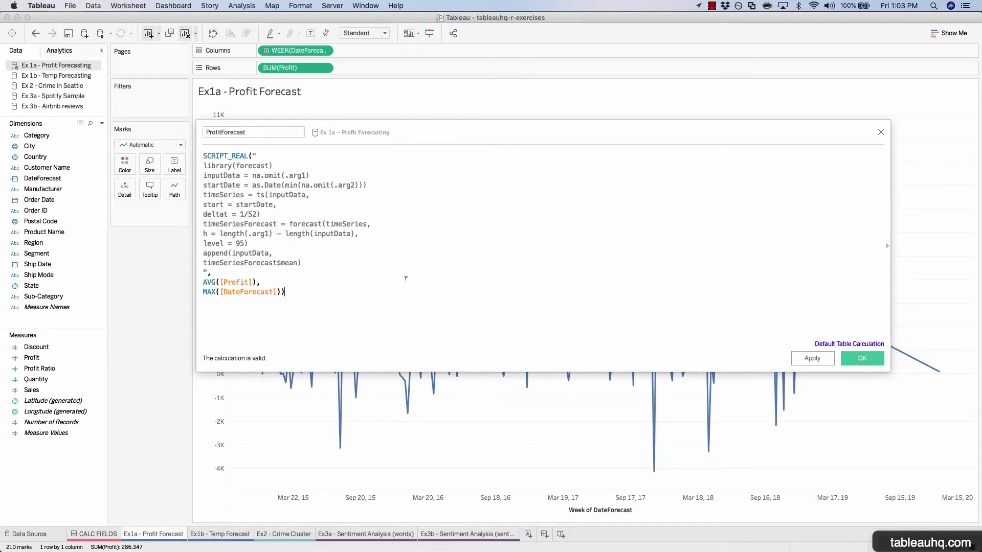
- Save the ProfitForecast calculated field and change the aggregation of Profit in rows to Average
{"action": "left_click", "coordinate": [811, 357]}
{"action": "left_click", "coordinate": [855, 360]}
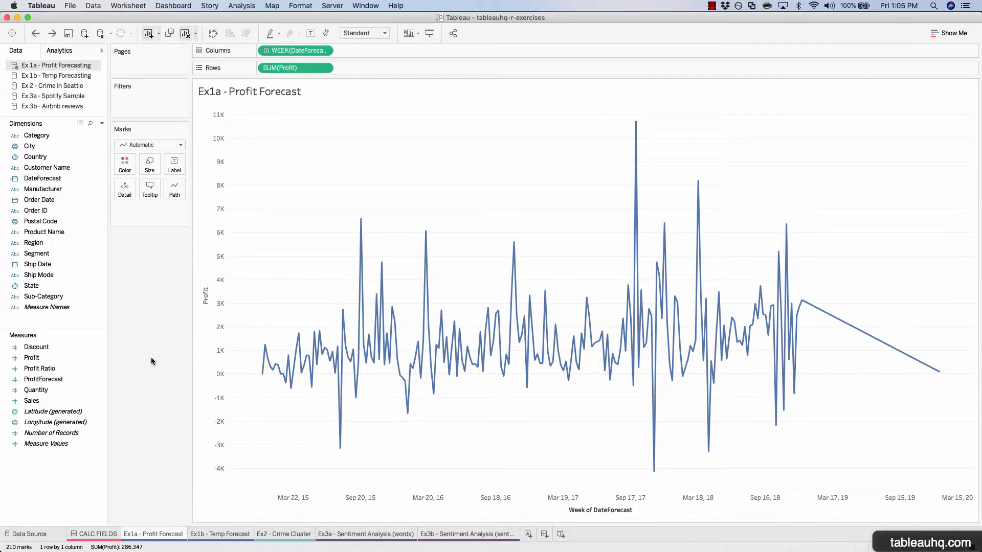
{"action": "left_click", "coordinate": [82, 379]}
{"action": "right_click", "coordinate": [290, 71]}
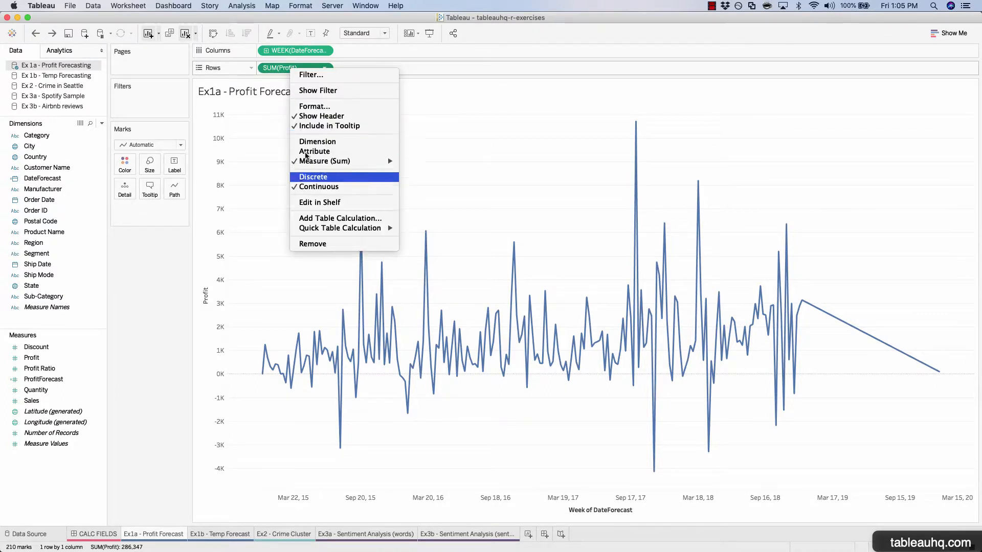
{"action": "mouse_move", "coordinate": [381, 161]}
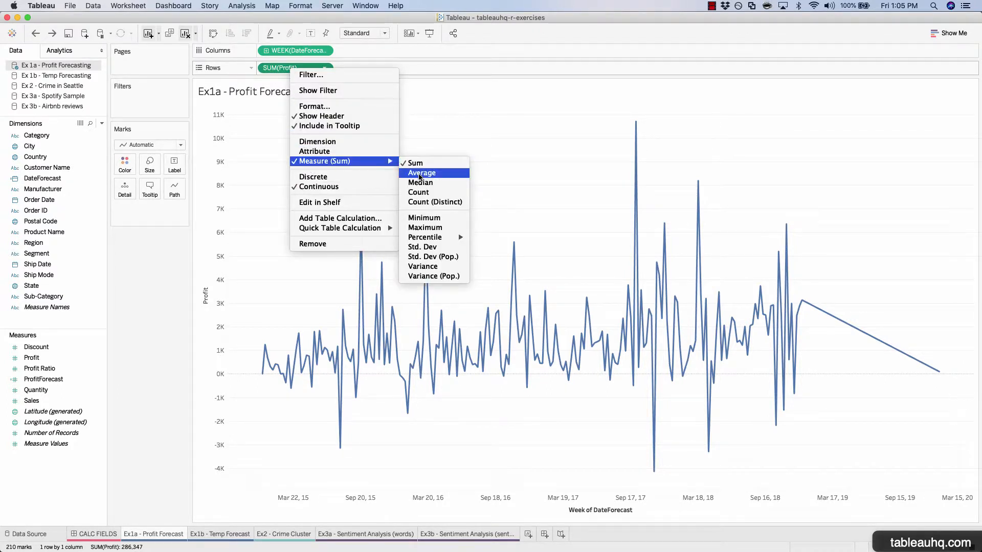
{"action": "left_click", "coordinate": [419, 173]}
- Add the ProfitForecast measure to rows after average Profit and dismiss the external service error
{"action": "left_click", "coordinate": [61, 379]}
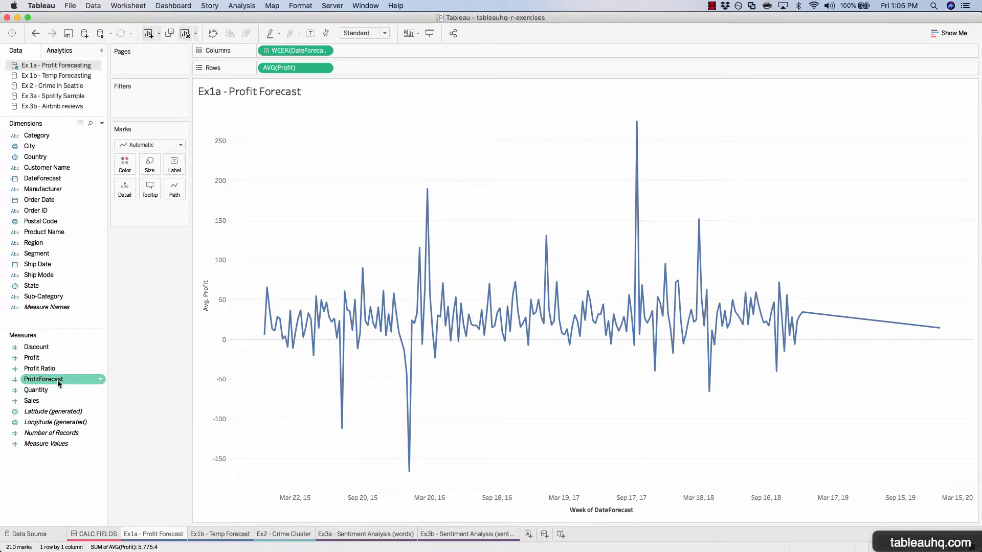
{"action": "left_click", "coordinate": [27, 402]}
{"action": "left_click", "coordinate": [30, 380]}
{"action": "left_click_drag", "start_coordinate": [41, 379], "coordinate": [369, 68]}
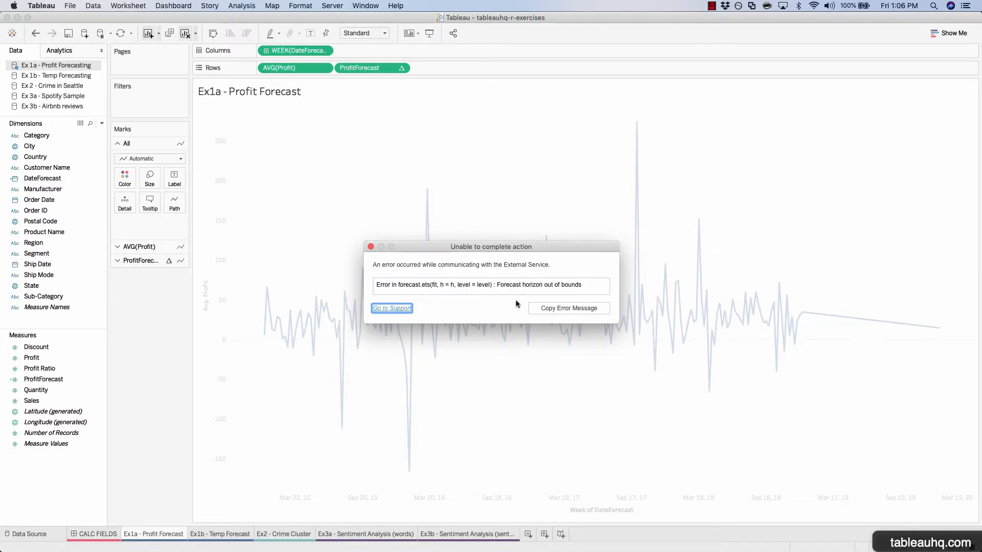
{"action": "left_click", "coordinate": [371, 247]}
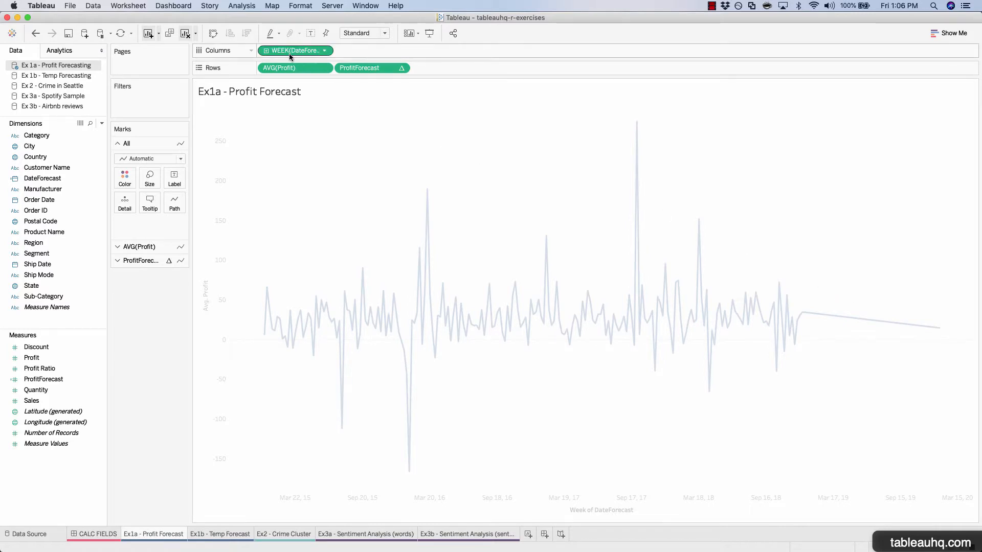
- Show missing values for the week-level DateForecast field in columns
{"action": "right_click", "coordinate": [309, 53]}
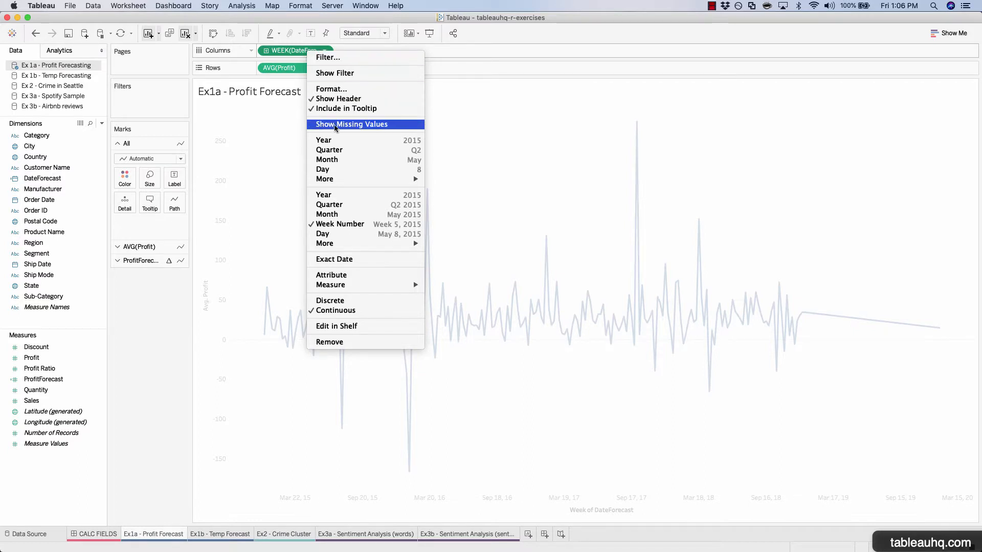
{"action": "left_click", "coordinate": [348, 124]}
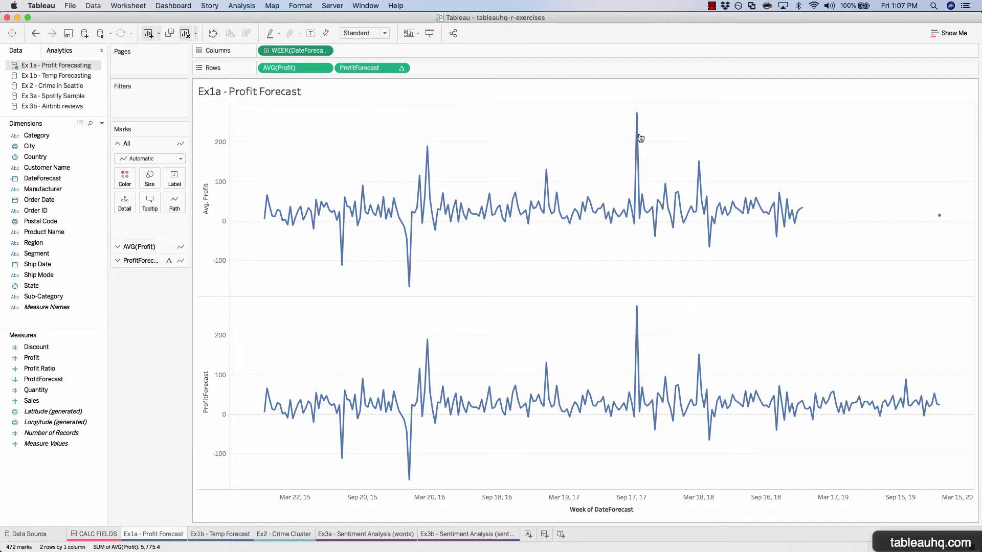
{"action": "right_click", "coordinate": [293, 51]}
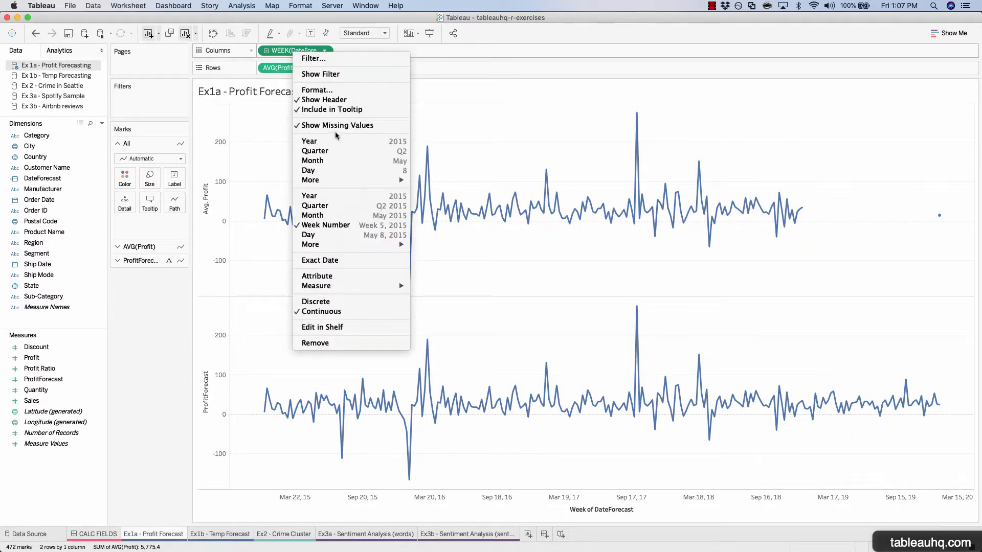
{"action": "left_click", "coordinate": [796, 259]}
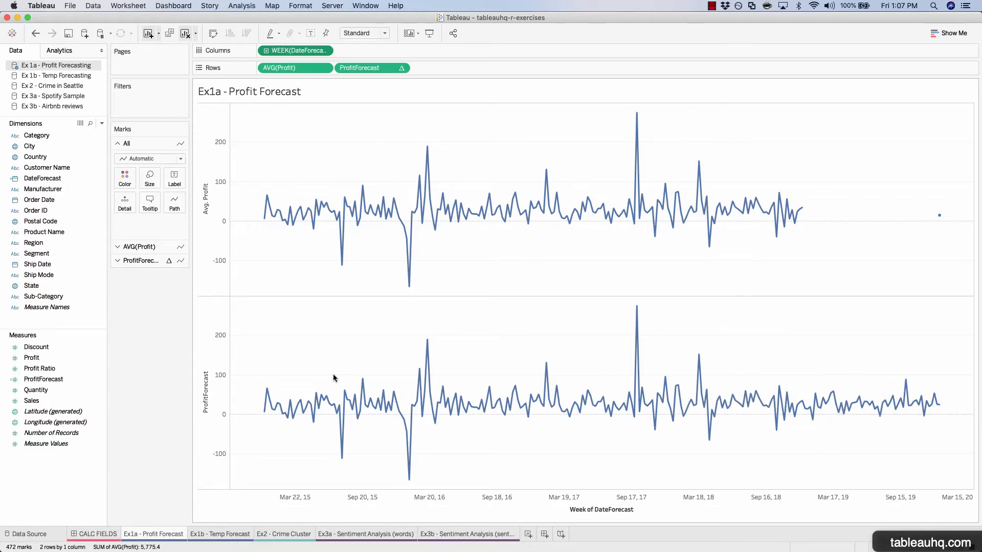
- Combine ProfitForecast and average Profit on a synchronized dual axis, with ProfitForecast ordered before average Profit in rows
{"action": "right_click", "coordinate": [218, 352]}
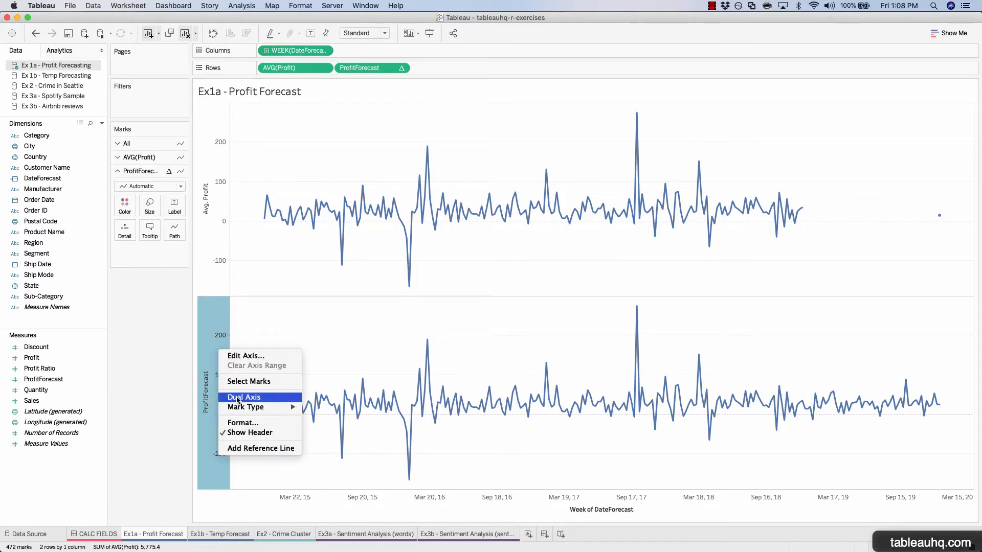
{"action": "left_click", "coordinate": [262, 398]}
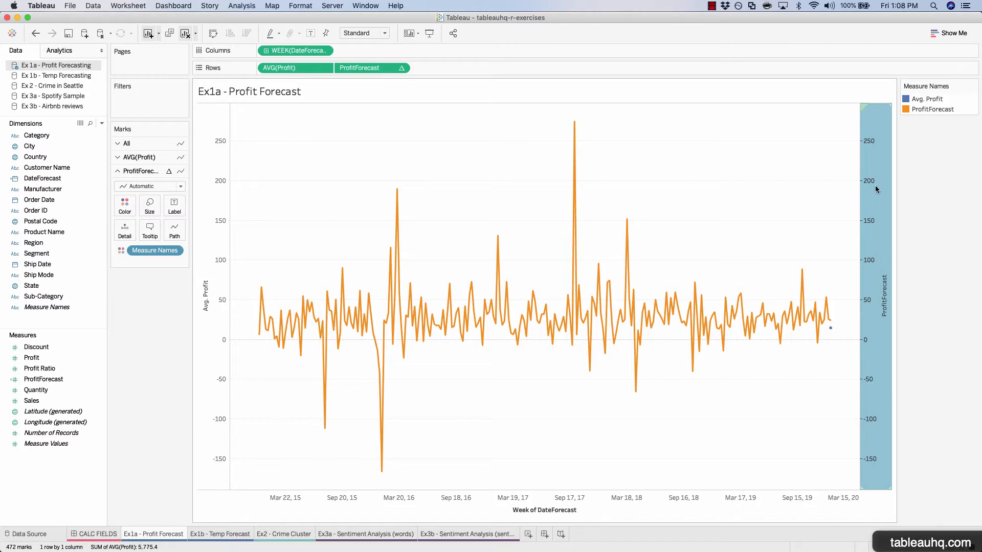
{"action": "right_click", "coordinate": [882, 285]}
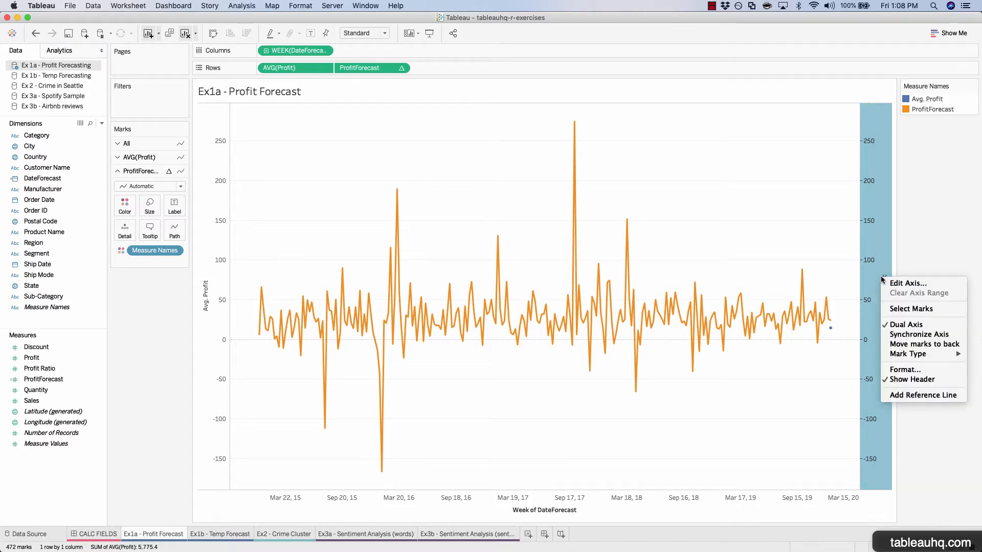
{"action": "left_click", "coordinate": [925, 343]}
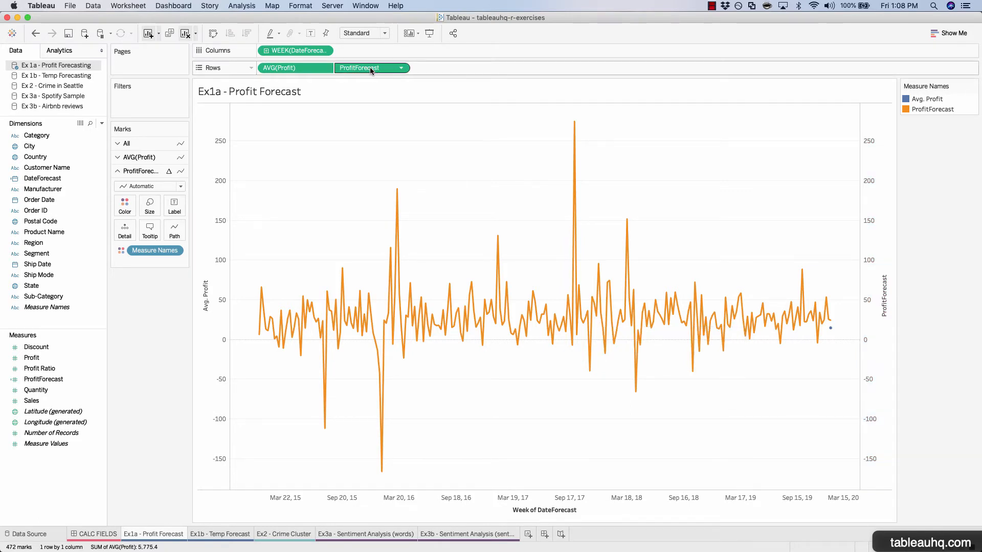
{"action": "left_click_drag", "start_coordinate": [372, 71], "coordinate": [275, 70]}
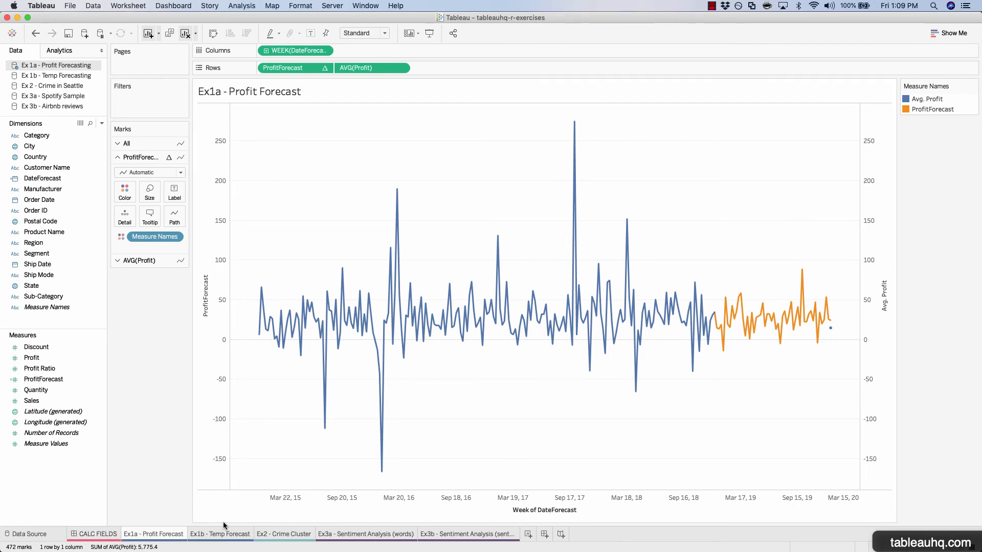
- Switch to the Tableau HQ tutorial in the browser and find the Exercise 1b – Temperature Forecast instructions
{"action": "key", "text": "ctrl+Right"}
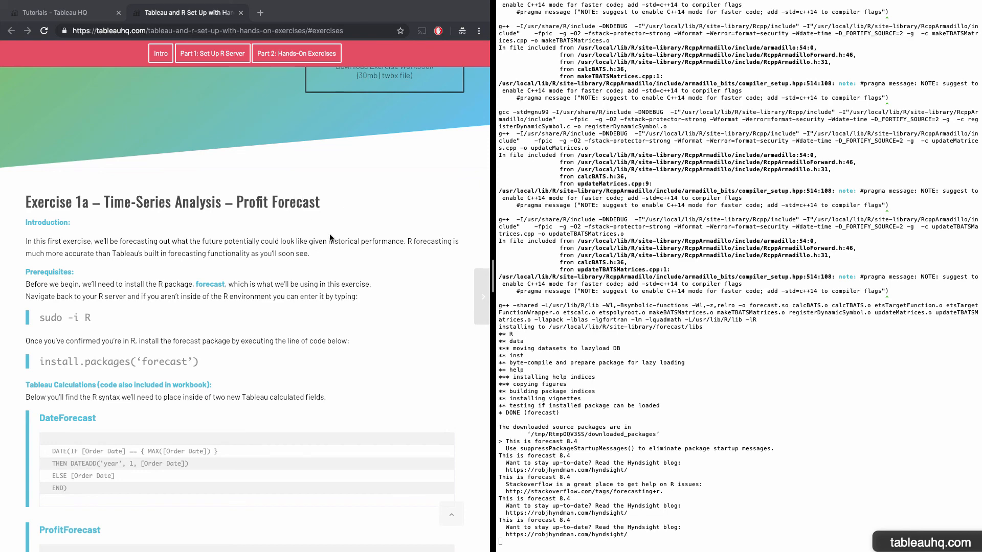
{"action": "scroll", "coordinate": [330, 235], "scroll_direction": "down", "scroll_amount": 4}
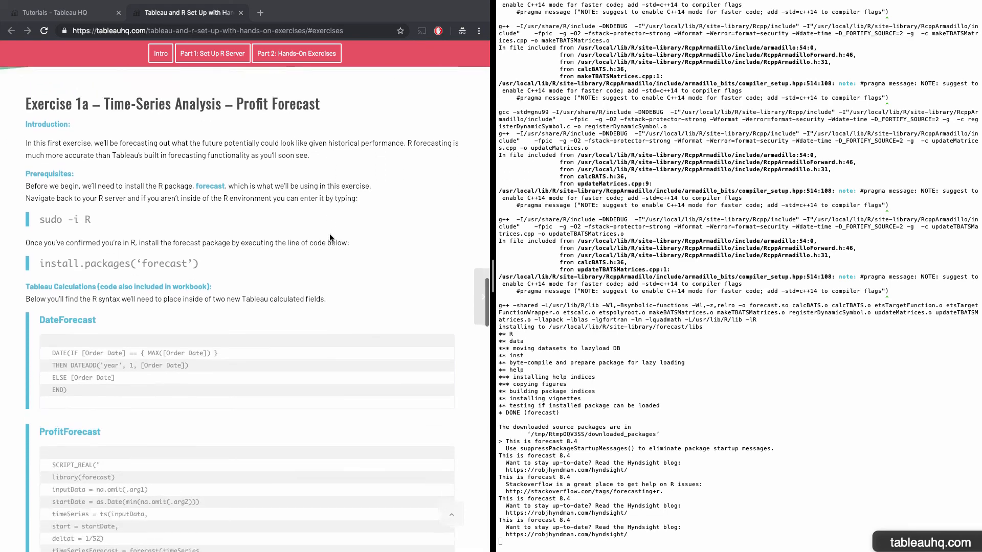
{"action": "scroll", "coordinate": [329, 238], "scroll_direction": "down", "scroll_amount": 10}
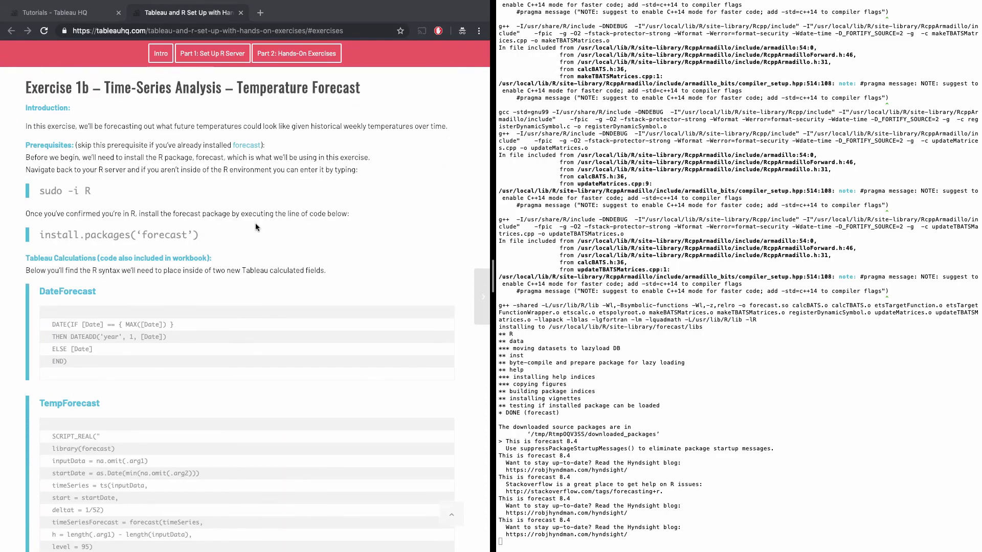